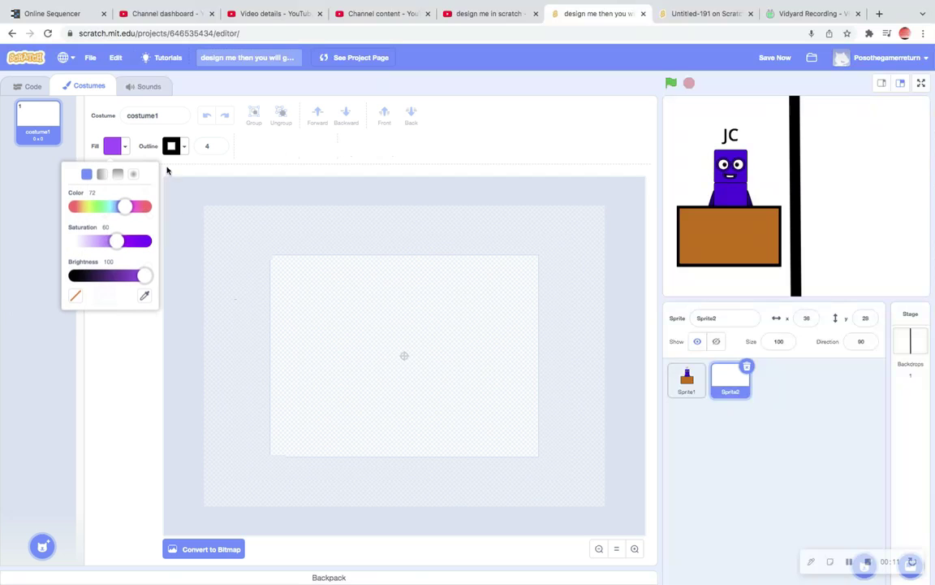
Step: Copy the purple body square below the JC character's face in Sprite1 and paste it into Sprite2's empty costume
{"action": "left_click_drag", "start_coordinate": [116, 240], "coordinate": [120, 207]}
{"action": "left_click", "coordinate": [686, 377]}
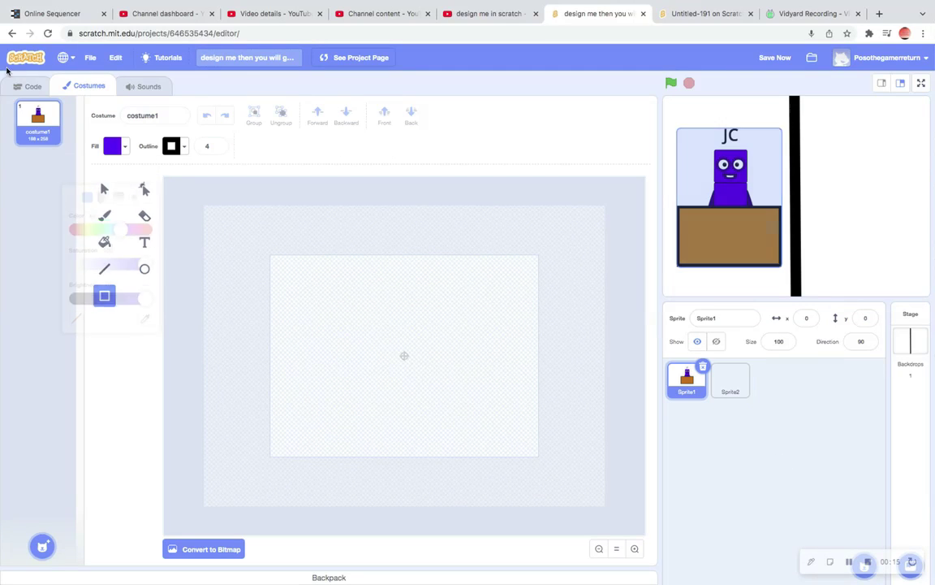
{"action": "left_click", "coordinate": [116, 193]}
{"action": "left_click", "coordinate": [376, 341]}
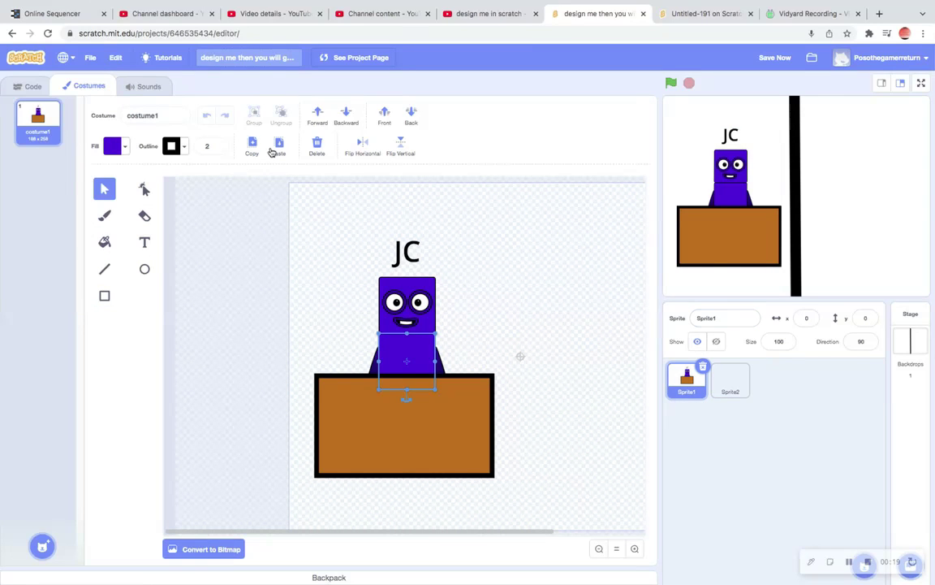
{"action": "left_click", "coordinate": [747, 390]}
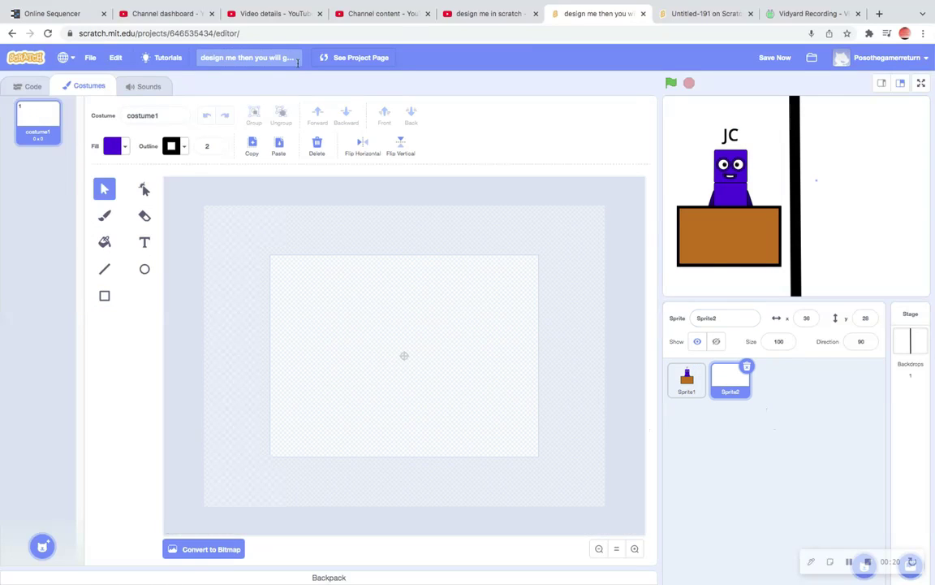
{"action": "left_click", "coordinate": [278, 144]}
Step: Arrange the stage with the JC character and desk left of the black divider and the purple square right of it
{"action": "left_click_drag", "start_coordinate": [750, 185], "coordinate": [780, 171]}
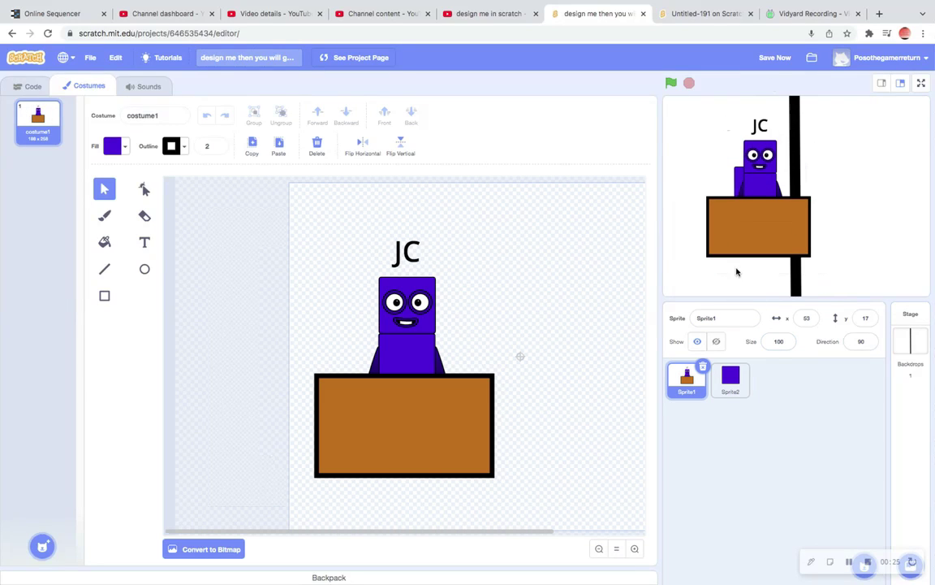
{"action": "left_click_drag", "start_coordinate": [764, 206], "coordinate": [880, 170]}
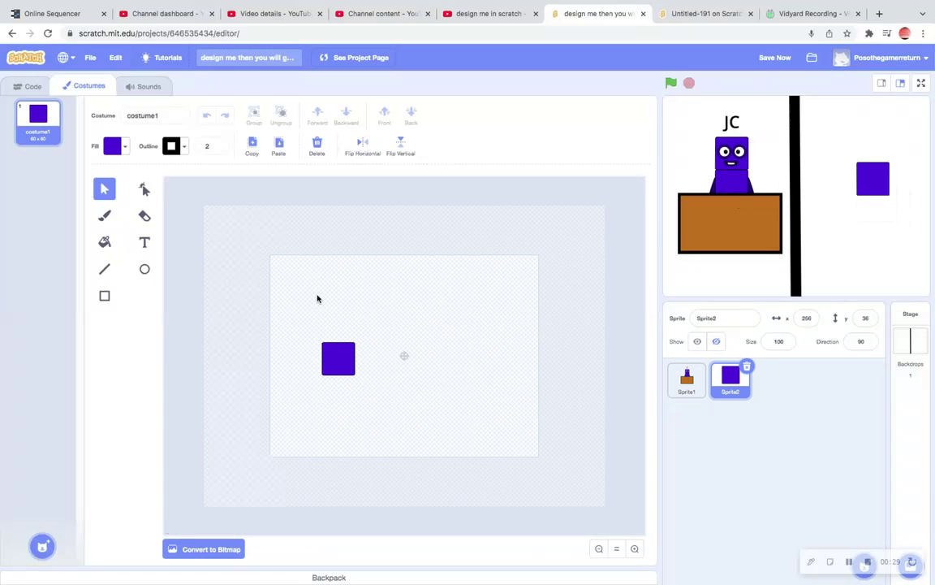
Step: Move the purple square to the canvas centre and paste two copies, stacking all three into a vertical column
{"action": "left_click", "coordinate": [635, 548]}
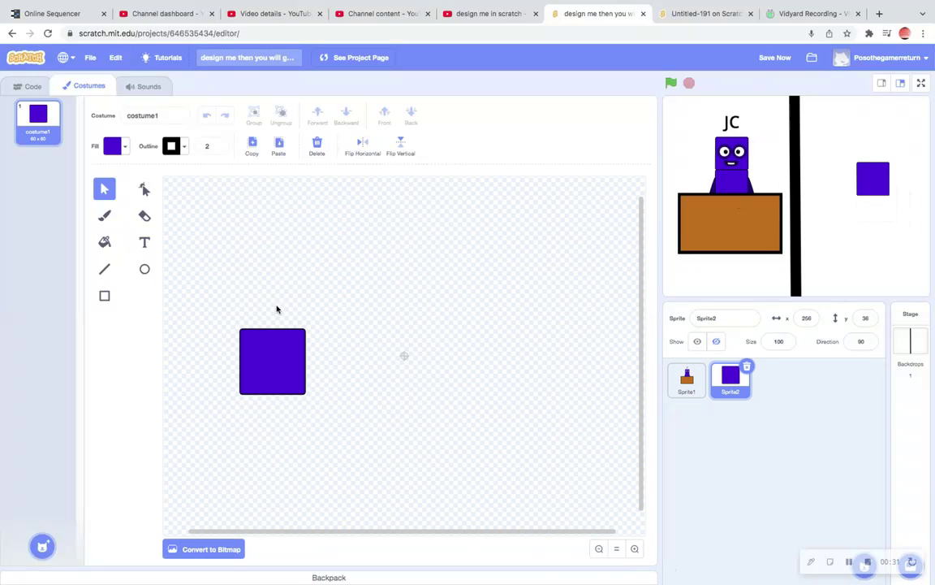
{"action": "left_click_drag", "start_coordinate": [276, 349], "coordinate": [405, 266]}
{"action": "left_click", "coordinate": [263, 149]}
{"action": "left_click", "coordinate": [278, 146]}
{"action": "left_click", "coordinate": [278, 146]}
{"action": "left_click", "coordinate": [294, 330]}
{"action": "left_click", "coordinate": [264, 324]}
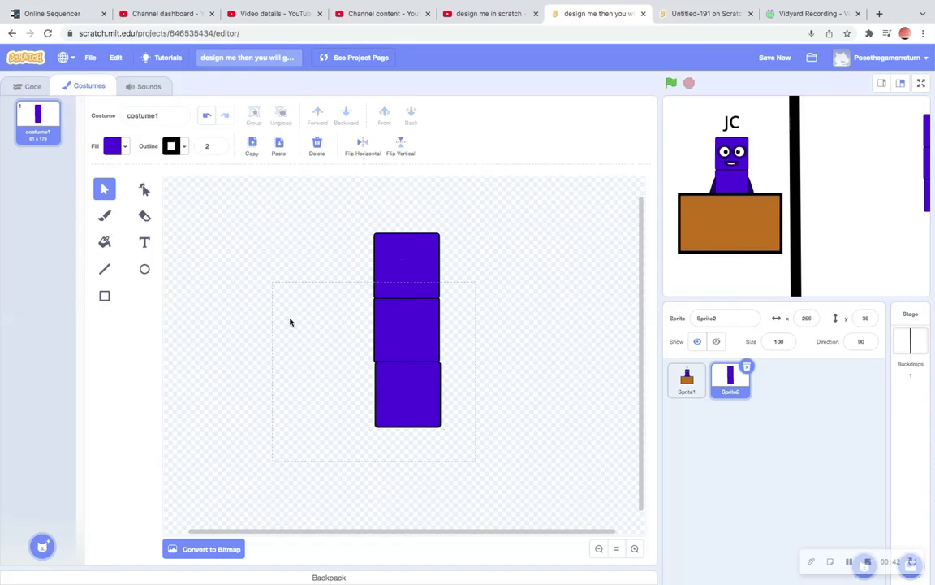
Step: Select the stacked purple squares and set their outline width to 0
{"action": "left_click_drag", "start_coordinate": [290, 322], "coordinate": [276, 285]}
{"action": "left_click", "coordinate": [217, 149]}
{"action": "left_click", "coordinate": [218, 149]}
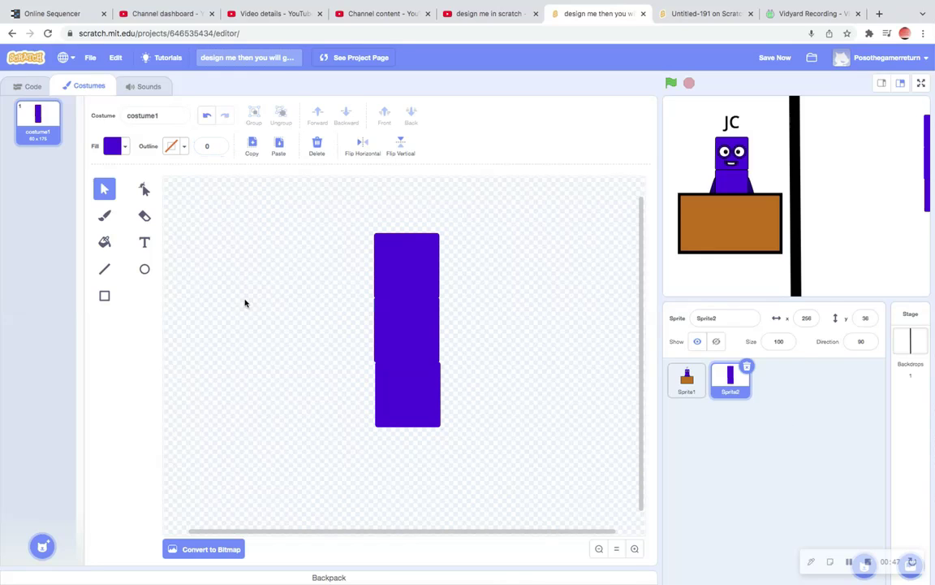
Step: Draw a circle about as wide as one square beside the column and darken its purple fill to brightness 58
{"action": "left_click", "coordinate": [145, 268]}
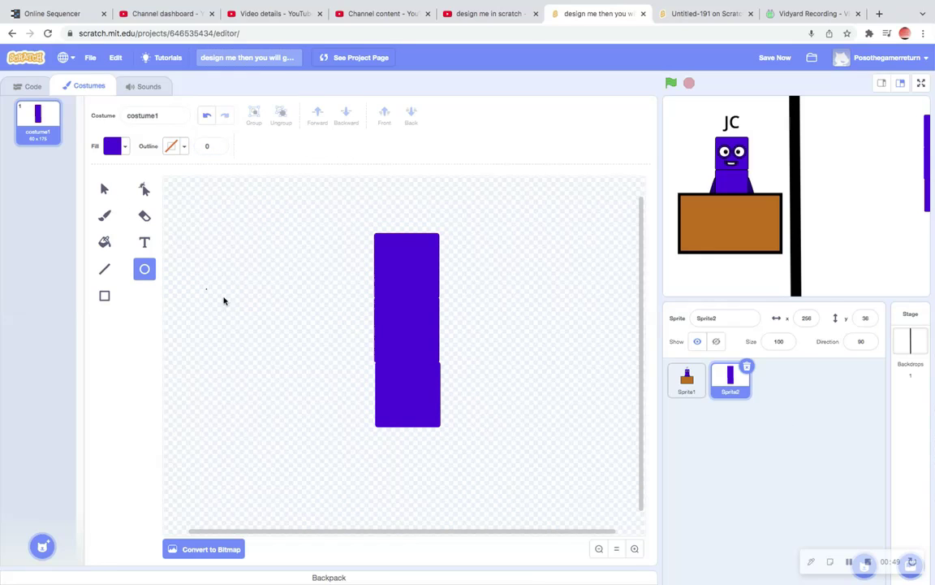
{"action": "left_click_drag", "start_coordinate": [206, 288], "coordinate": [269, 351]}
{"action": "left_click", "coordinate": [114, 146]}
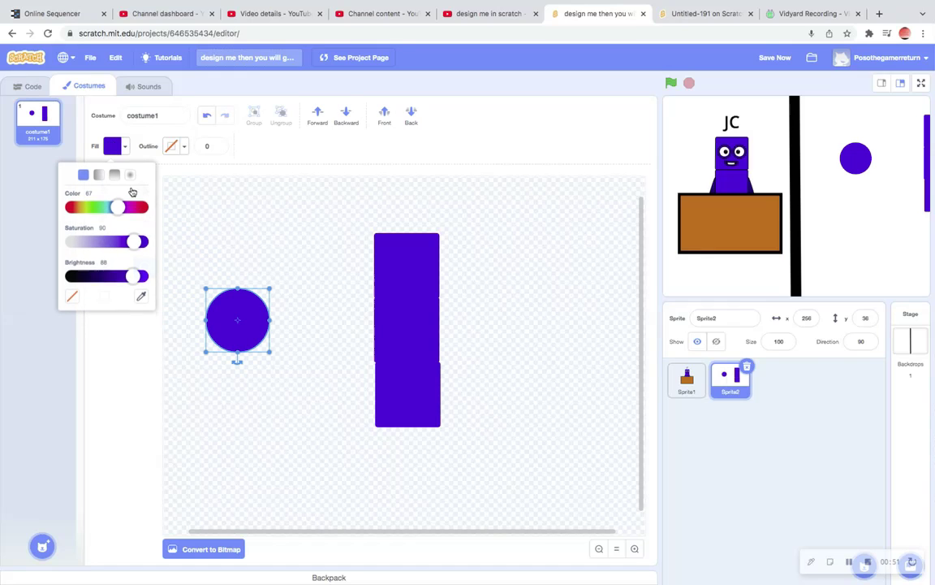
{"action": "left_click_drag", "start_coordinate": [134, 276], "coordinate": [118, 276]}
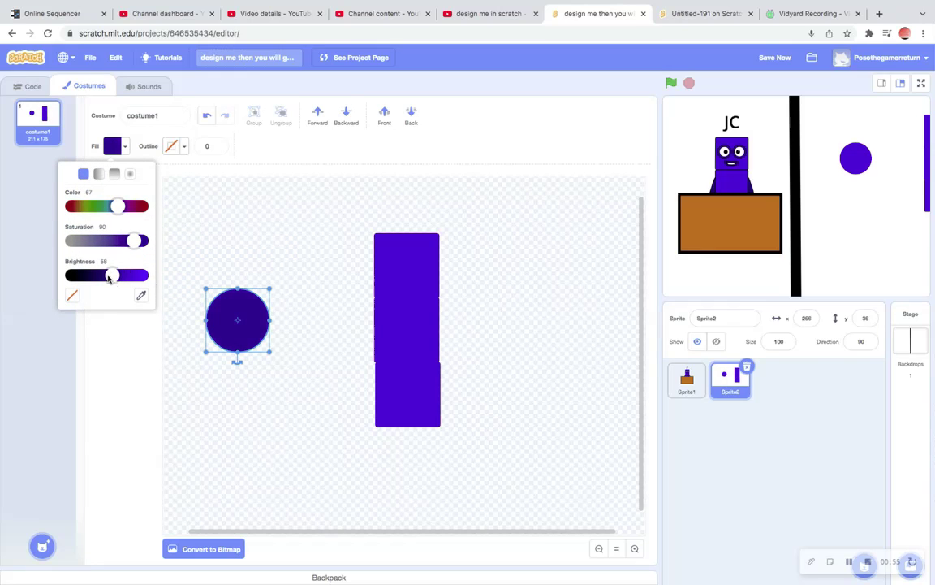
{"action": "left_click", "coordinate": [162, 295]}
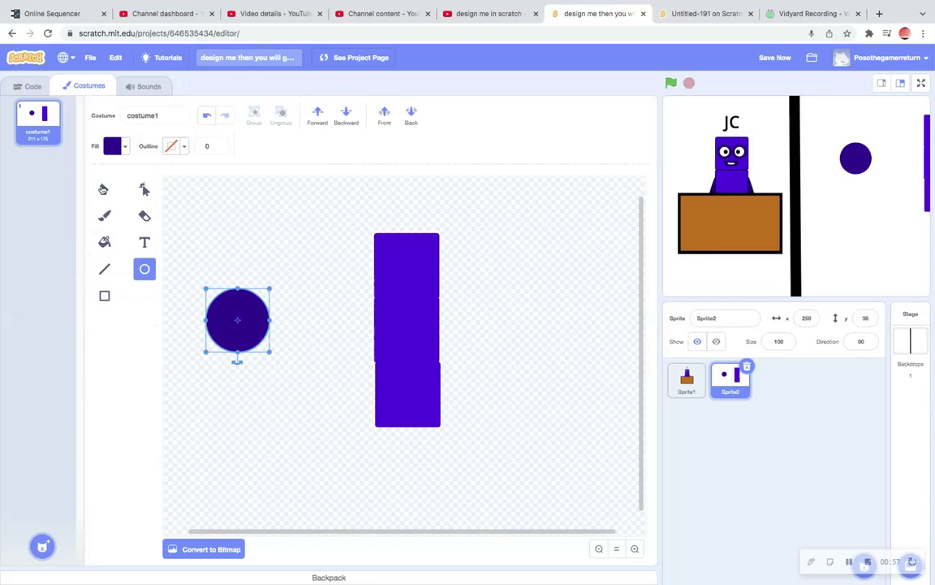
Step: Duplicate the dark circle, fill the copy white with saturation 0 and brightness 100, and shrink it centred inside the original
{"action": "left_click", "coordinate": [103, 189]}
{"action": "left_click", "coordinate": [252, 144]}
{"action": "left_click", "coordinate": [279, 144]}
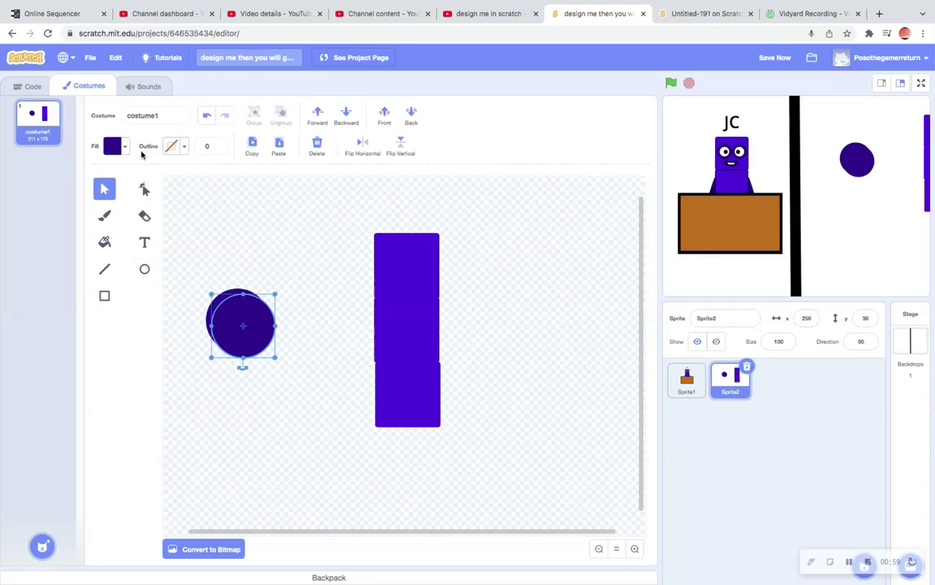
{"action": "left_click", "coordinate": [115, 147]}
{"action": "left_click_drag", "start_coordinate": [114, 278], "coordinate": [143, 275]}
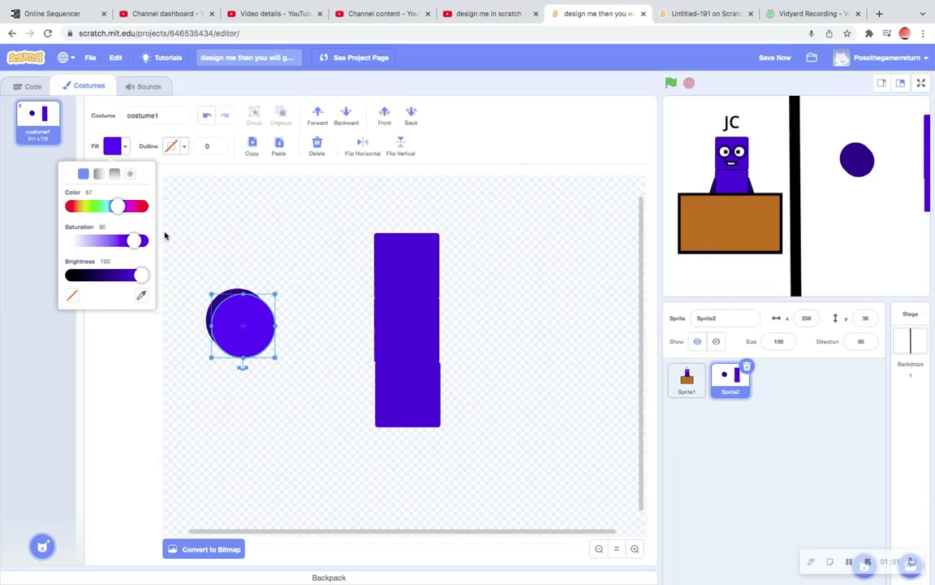
{"action": "left_click_drag", "start_coordinate": [135, 240], "coordinate": [72, 241]}
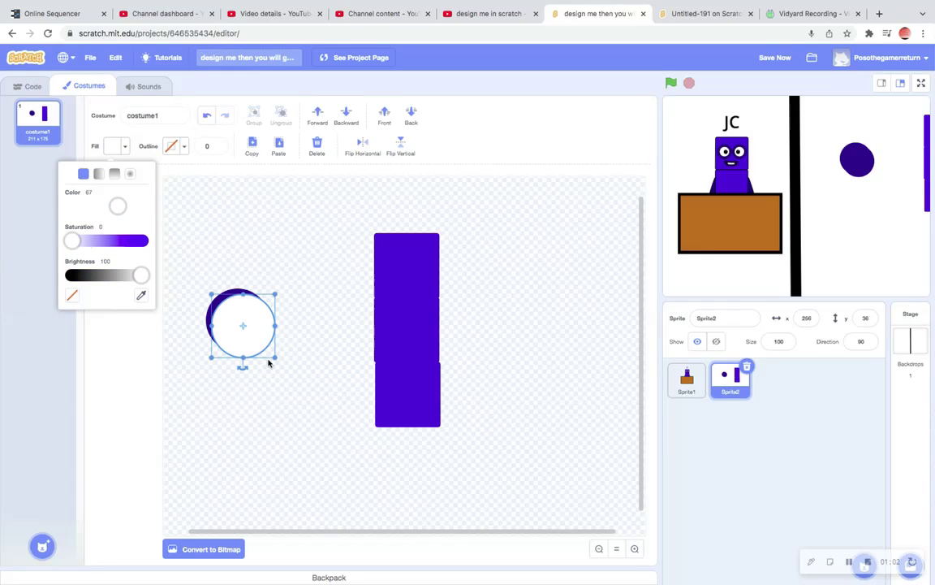
{"action": "left_click_drag", "start_coordinate": [275, 358], "coordinate": [240, 323]}
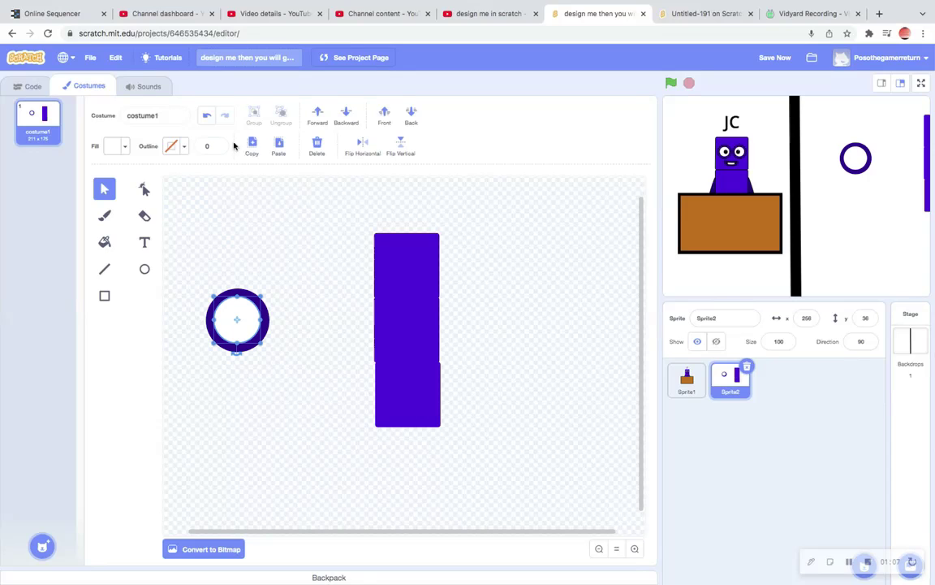
Step: Duplicate the white circle, fill the copy black with brightness 0, and shrink it into a pupil at the eye's centre
{"action": "left_click", "coordinate": [114, 146]}
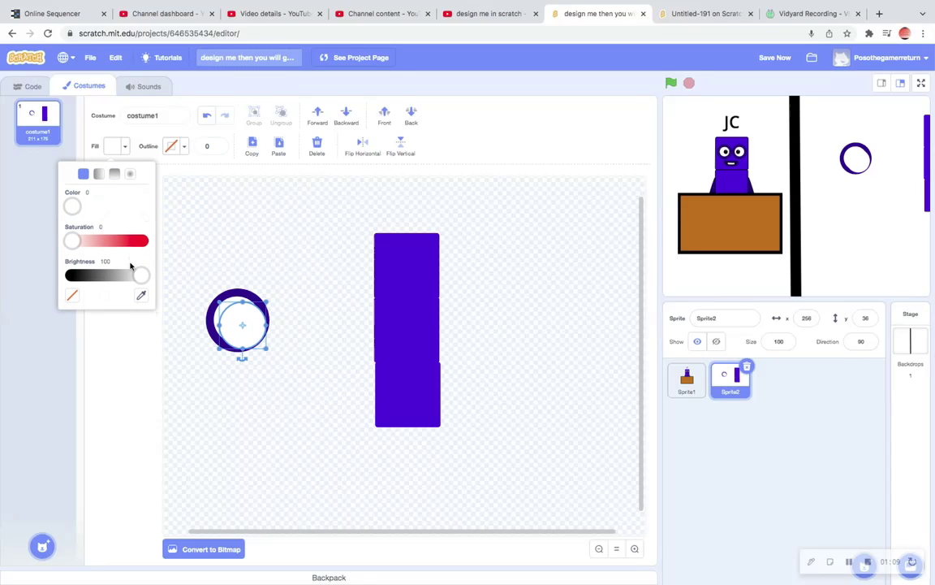
{"action": "left_click_drag", "start_coordinate": [138, 275], "coordinate": [0, 273]}
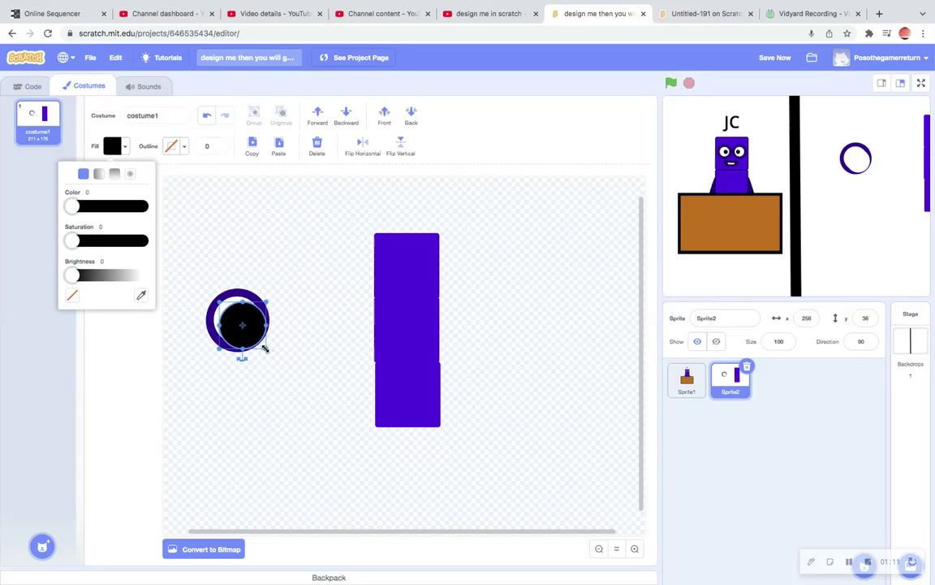
{"action": "left_click_drag", "start_coordinate": [264, 347], "coordinate": [237, 320]}
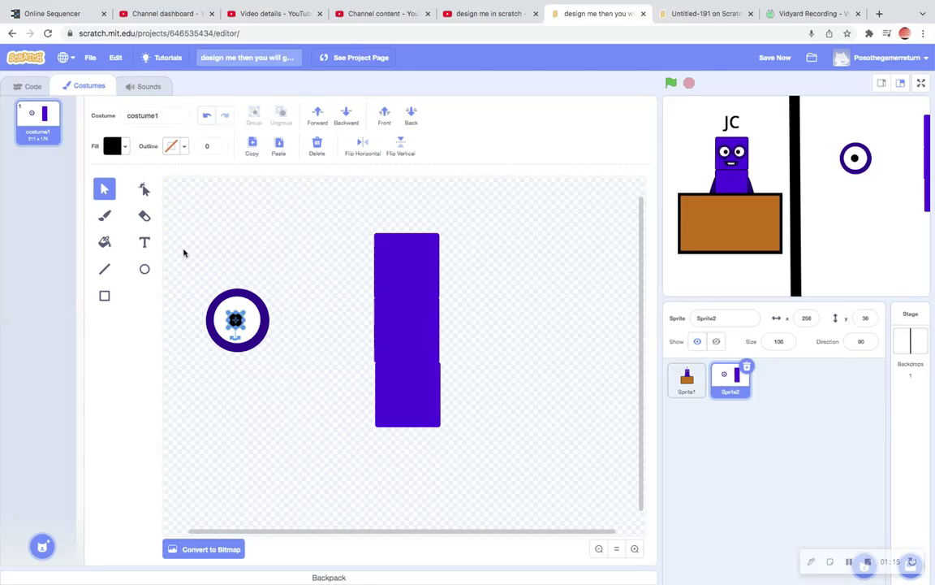
Step: Duplicate the complete eye and place the copy level with the first one, between it and the purple column
{"action": "left_click_drag", "start_coordinate": [184, 254], "coordinate": [290, 405]}
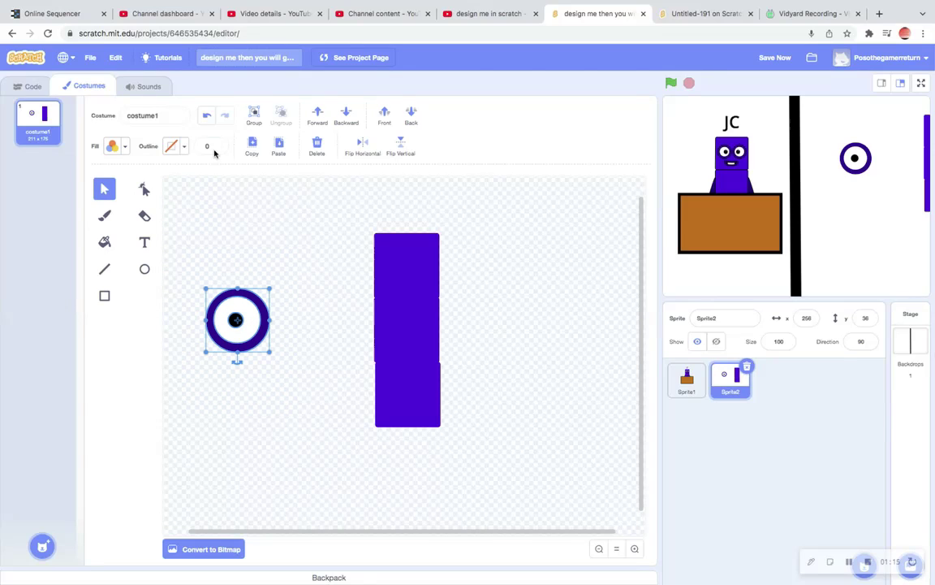
{"action": "left_click", "coordinate": [281, 144]}
{"action": "left_click_drag", "start_coordinate": [239, 316], "coordinate": [306, 316]}
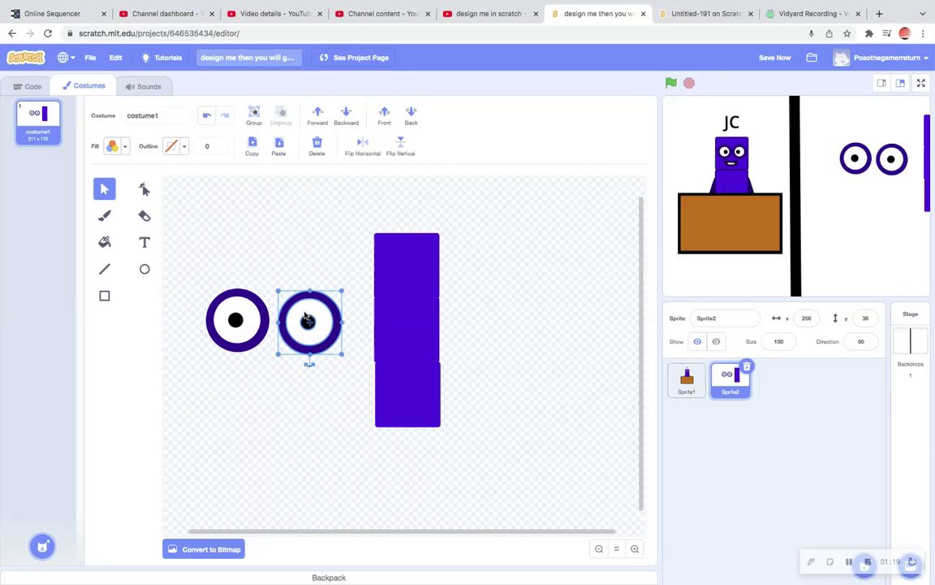
{"action": "left_click", "coordinate": [268, 275]}
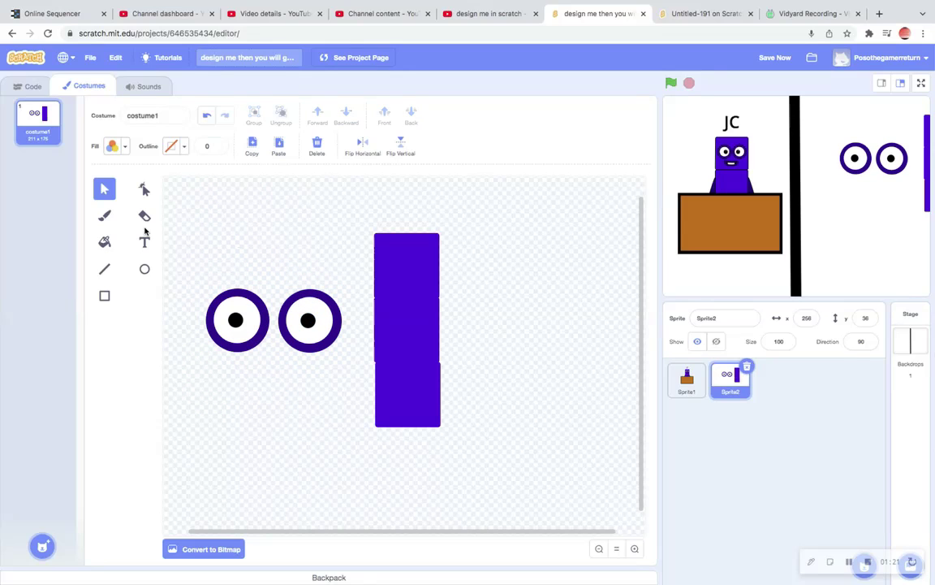
{"action": "left_click", "coordinate": [103, 218]}
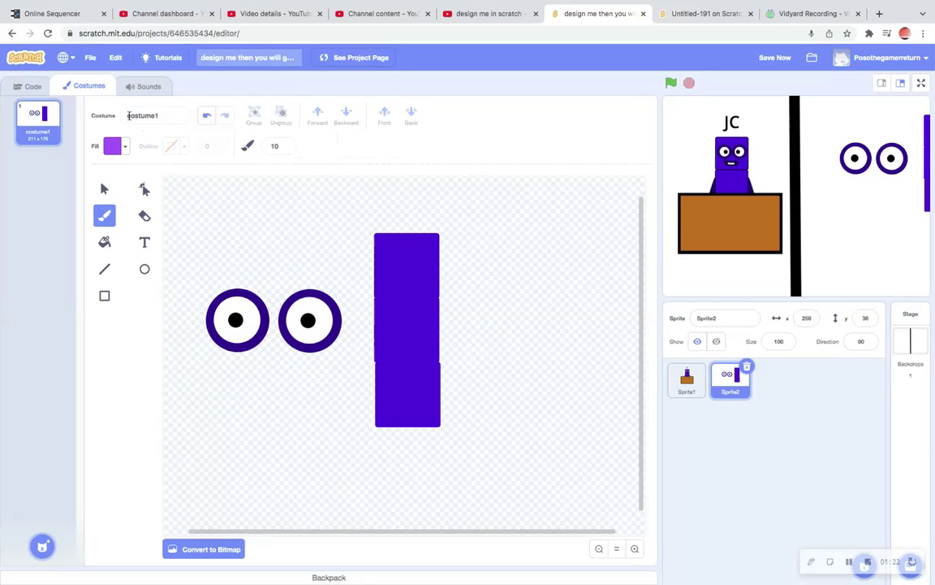
{"action": "left_click", "coordinate": [112, 146]}
{"action": "left_click_drag", "start_coordinate": [122, 185], "coordinate": [70, 185]}
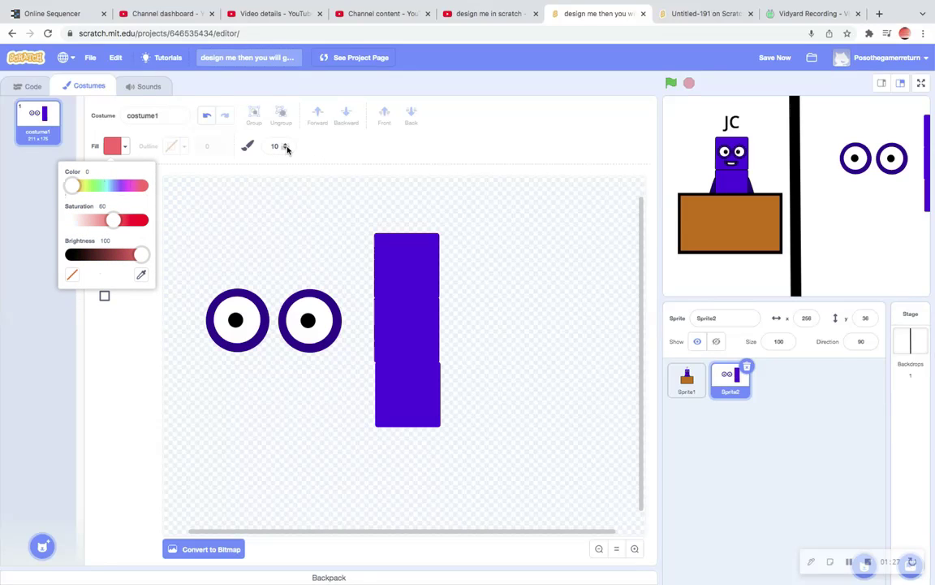
{"action": "left_click", "coordinate": [141, 274]}
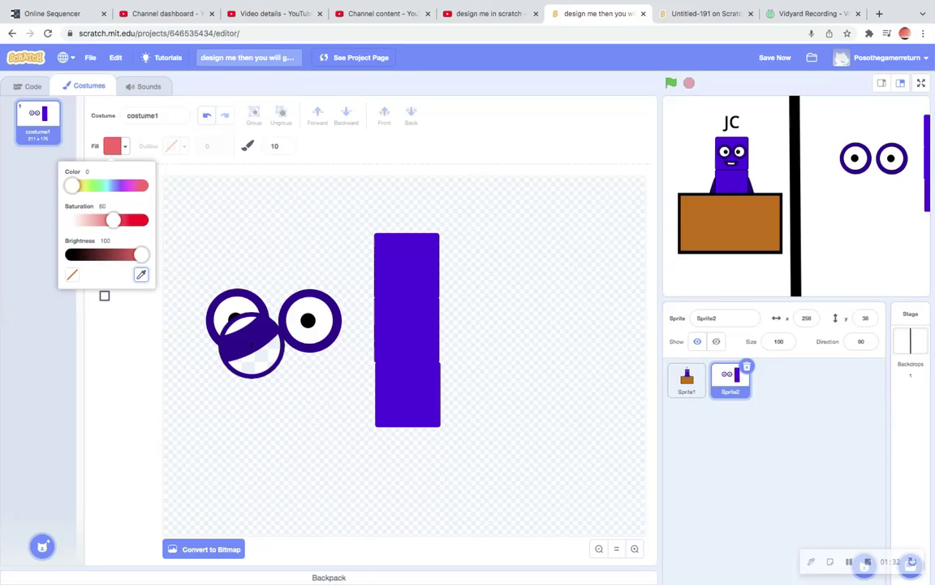
{"action": "left_click", "coordinate": [218, 328]}
{"action": "left_click", "coordinate": [129, 341]}
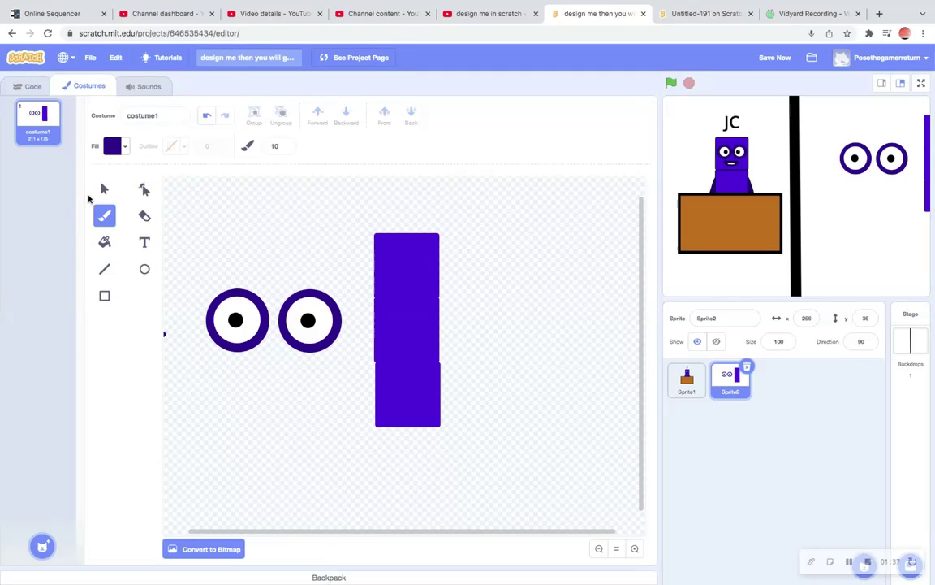
Step: Copy the JC character's mouth from Sprite1's costume and paste it into Sprite2's costume
{"action": "left_click", "coordinate": [104, 188]}
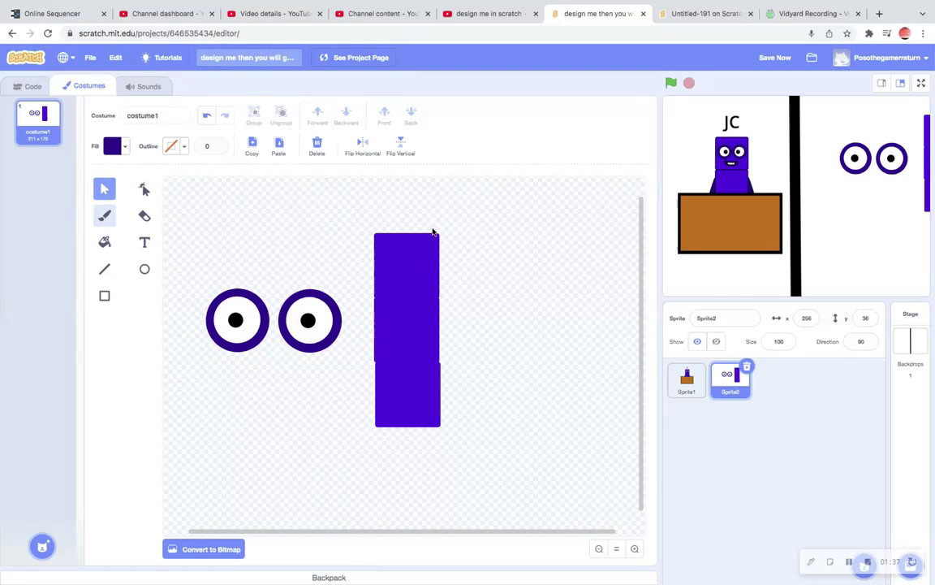
{"action": "left_click", "coordinate": [686, 380]}
{"action": "left_click", "coordinate": [404, 321]}
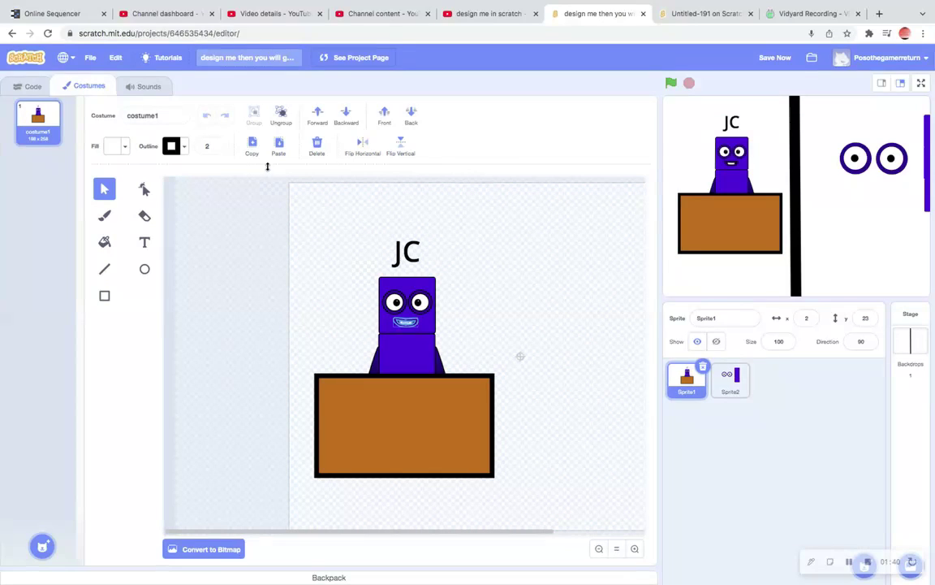
{"action": "key", "text": "ctrl+c"}
{"action": "left_click", "coordinate": [731, 379]}
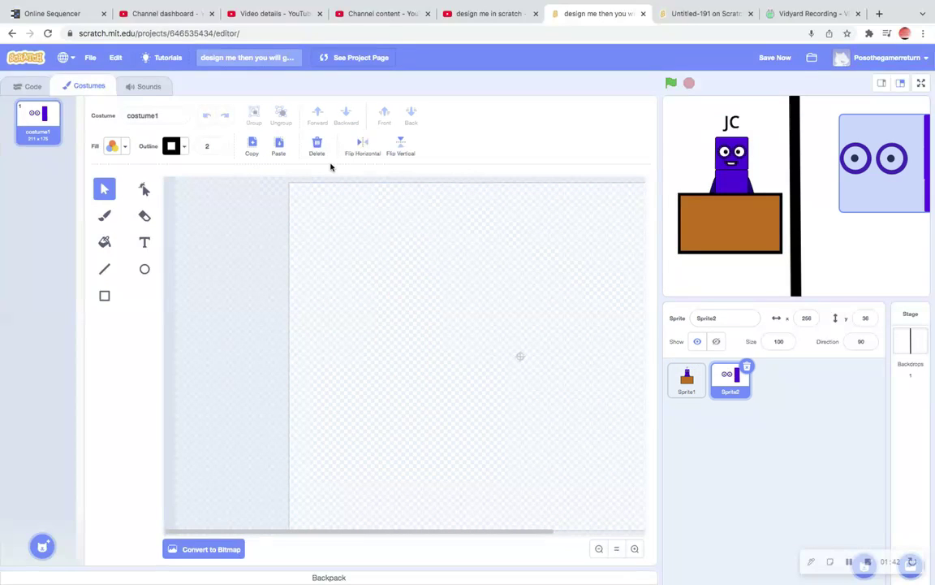
{"action": "left_click", "coordinate": [279, 146]}
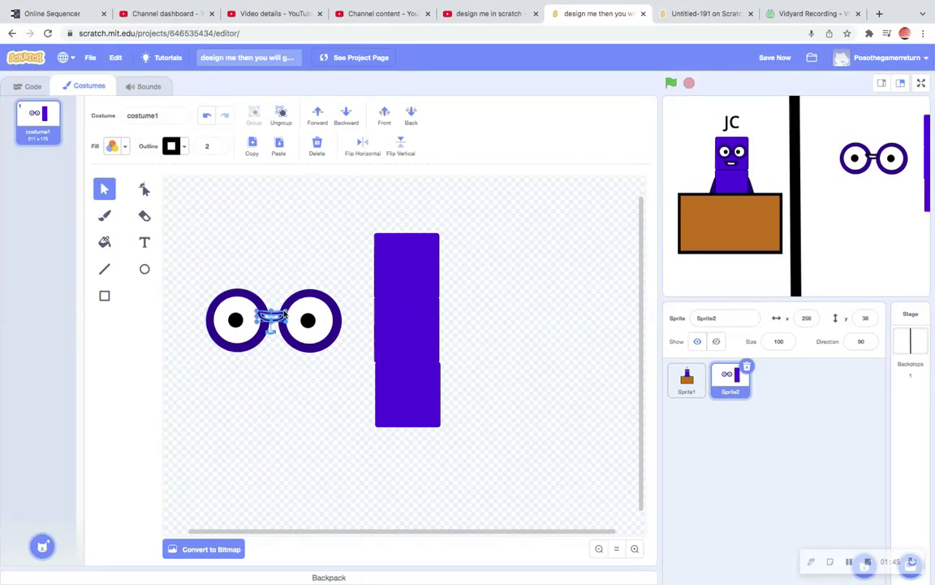
Step: Enlarge the pasted mouth, set its outline width to 0, and place it just below the left eye
{"action": "left_click_drag", "start_coordinate": [282, 318], "coordinate": [304, 325]}
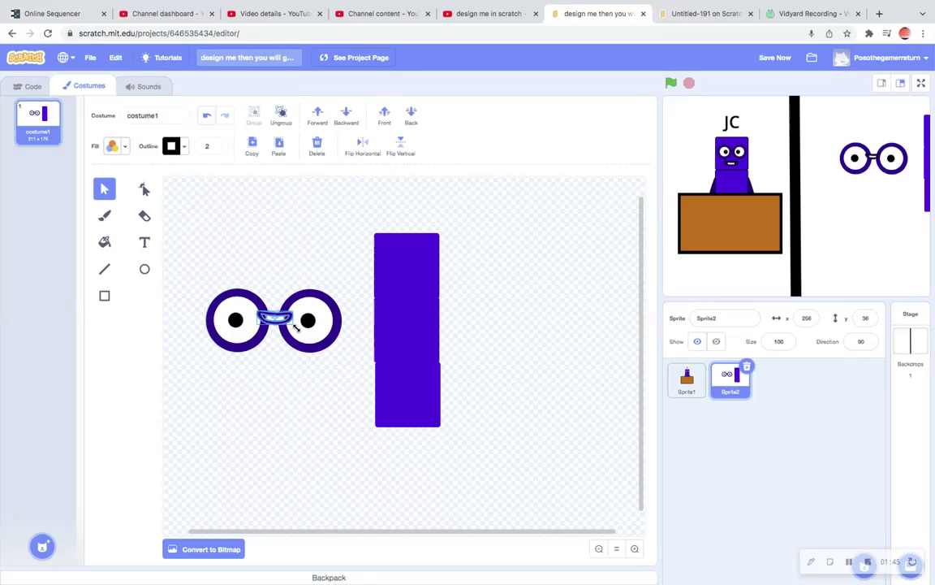
{"action": "left_click", "coordinate": [218, 150]}
{"action": "left_click", "coordinate": [219, 149]}
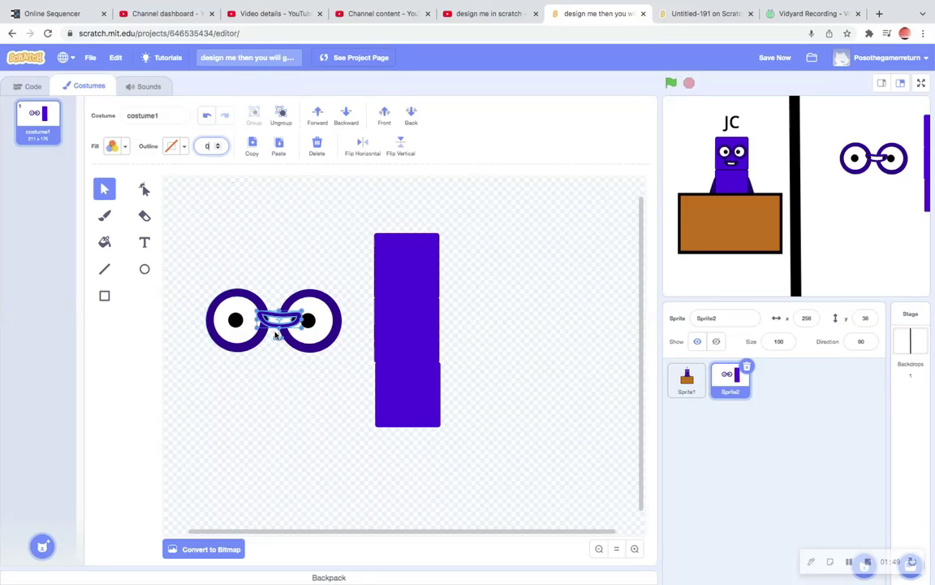
{"action": "left_click", "coordinate": [276, 335]}
{"action": "left_click_drag", "start_coordinate": [273, 317], "coordinate": [222, 368]}
Step: Select both eyes and the mouth, shrink them together, and place them on the topmost square of the purple column
{"action": "left_click", "coordinate": [219, 269]}
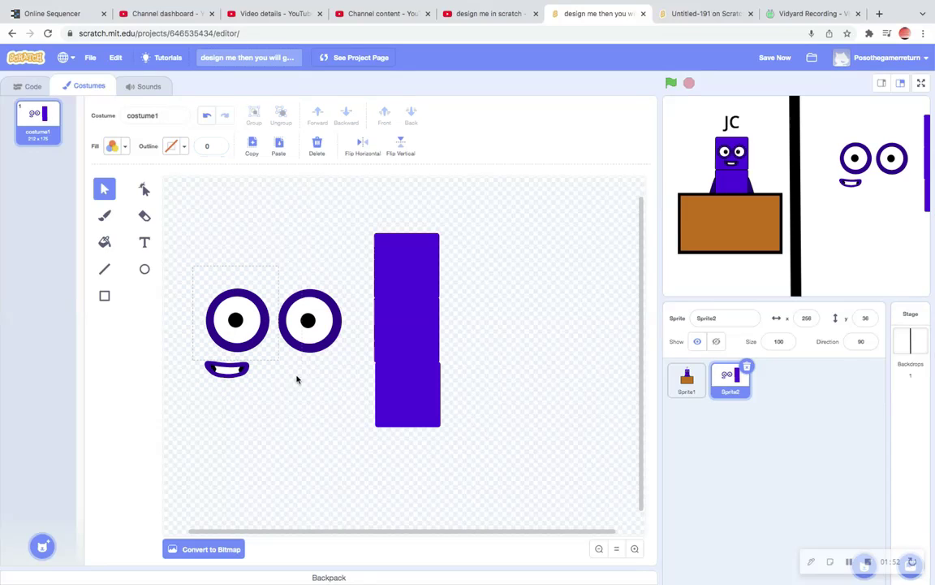
{"action": "left_click_drag", "start_coordinate": [296, 379], "coordinate": [339, 397]}
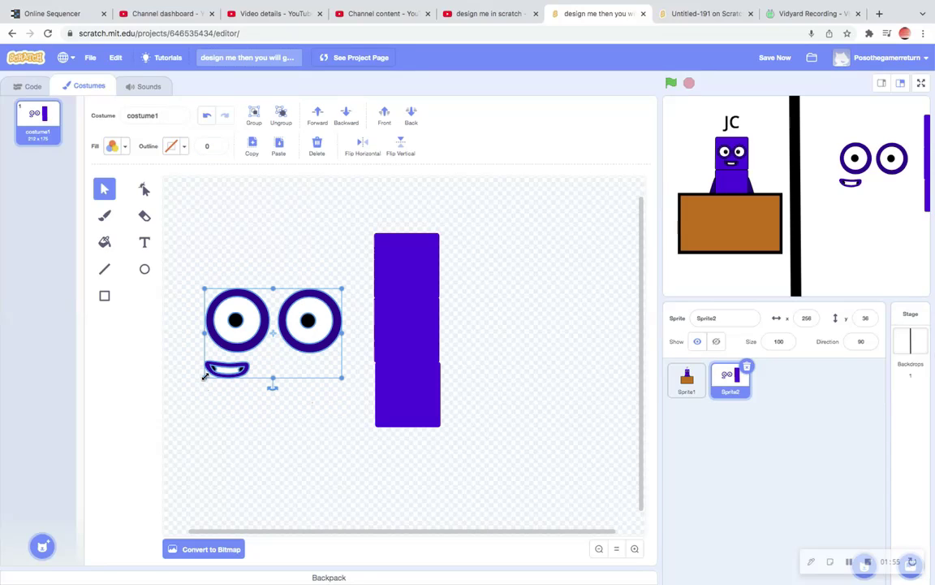
{"action": "left_click_drag", "start_coordinate": [206, 376], "coordinate": [396, 261]}
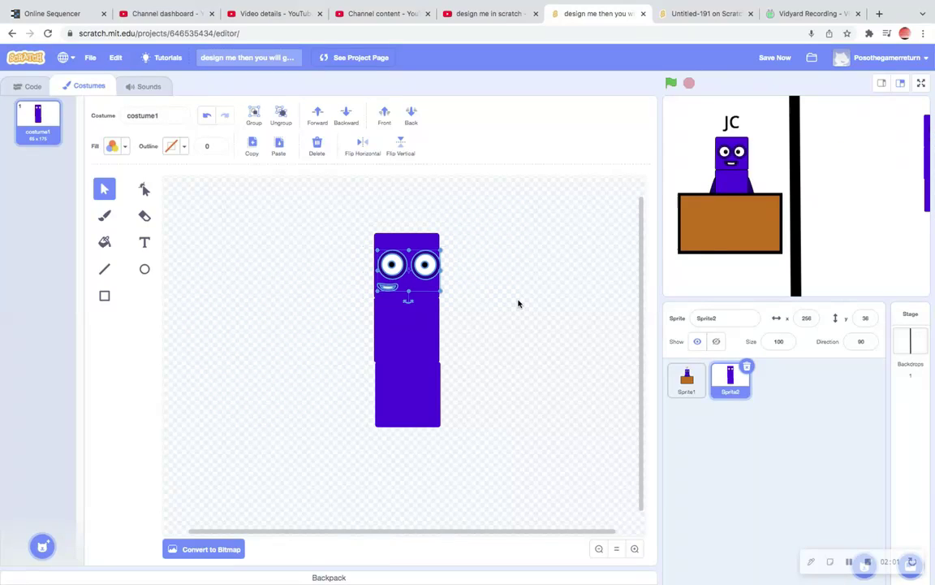
Step: Move Sprite2 on the stage into the empty area across the divider from JC, at about x 123, y 6
{"action": "left_click", "coordinate": [517, 303]}
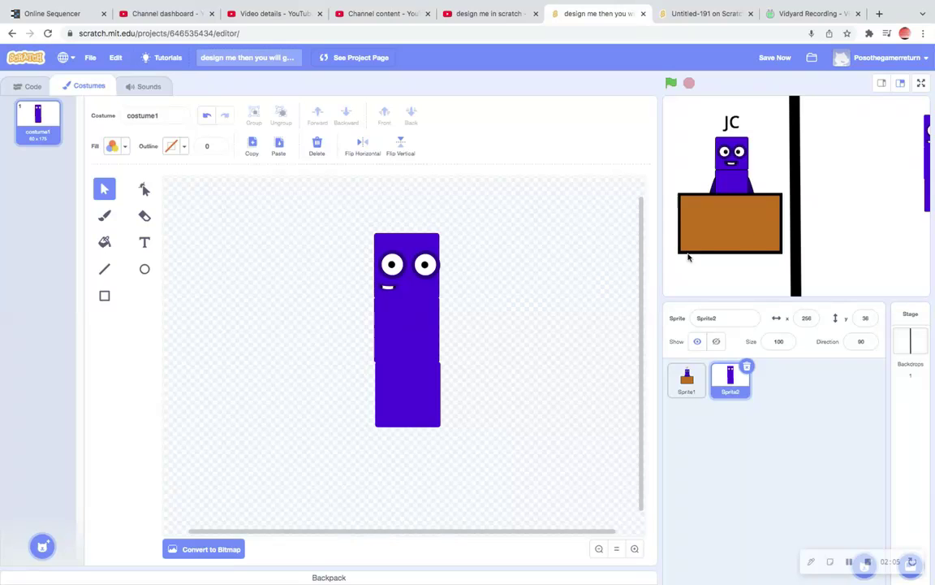
{"action": "left_click_drag", "start_coordinate": [926, 136], "coordinate": [852, 151]}
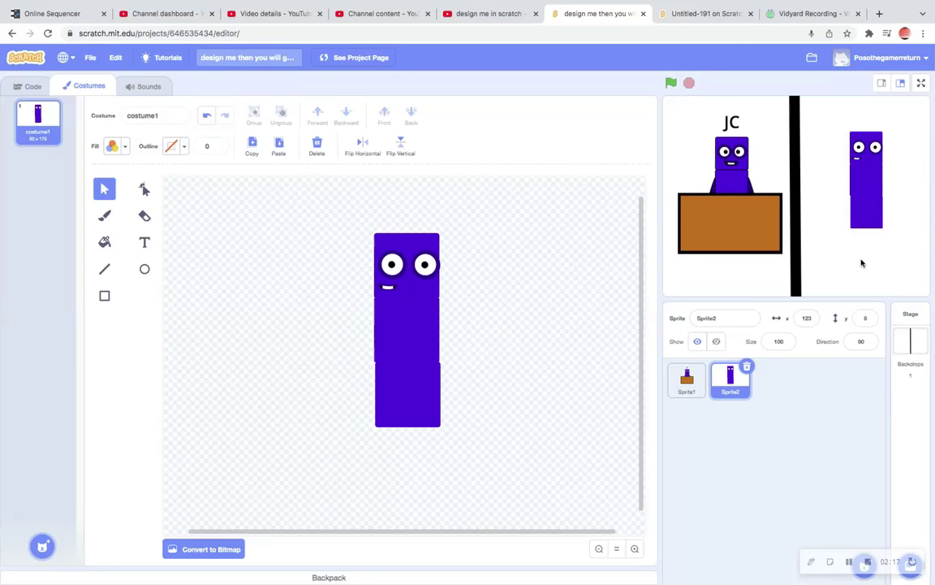
Step: Copy the JC character's left arm from Sprite1's costume and paste it into Sprite2's costume
{"action": "left_click", "coordinate": [686, 379]}
{"action": "left_click", "coordinate": [375, 366]}
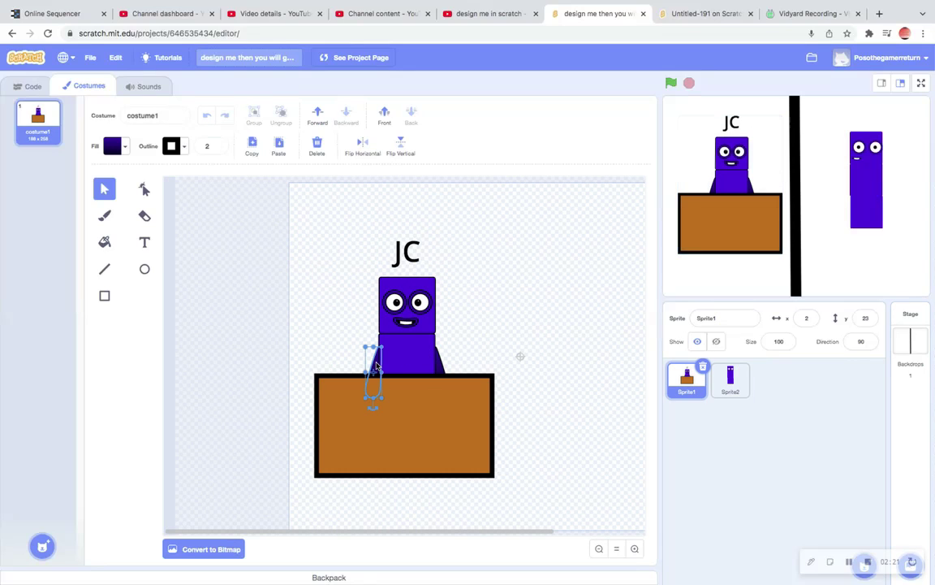
{"action": "left_click", "coordinate": [730, 377]}
{"action": "left_click", "coordinate": [279, 146]}
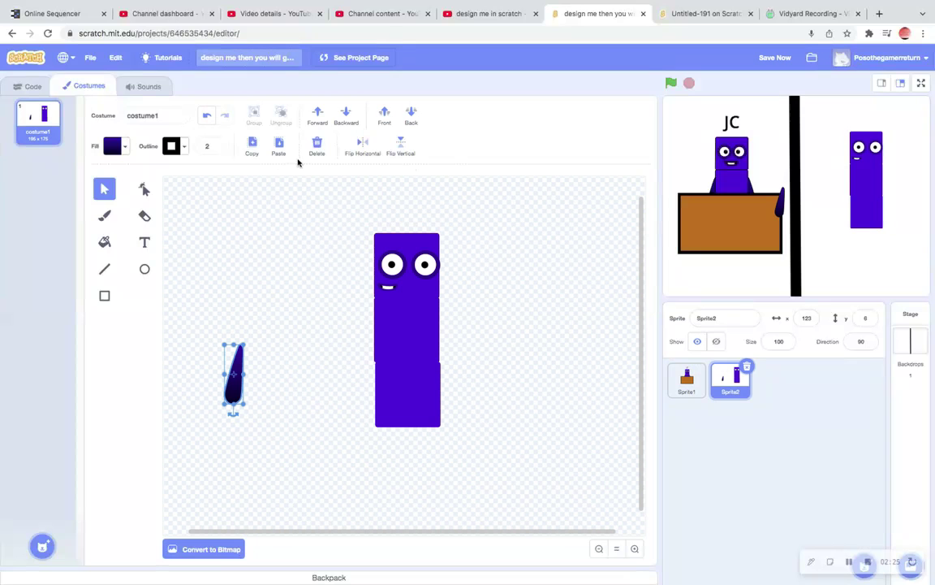
Step: Set the pasted arm's outline width to 0 and attach it to the left side of the purple column
{"action": "left_click", "coordinate": [217, 149]}
{"action": "left_click", "coordinate": [217, 149]}
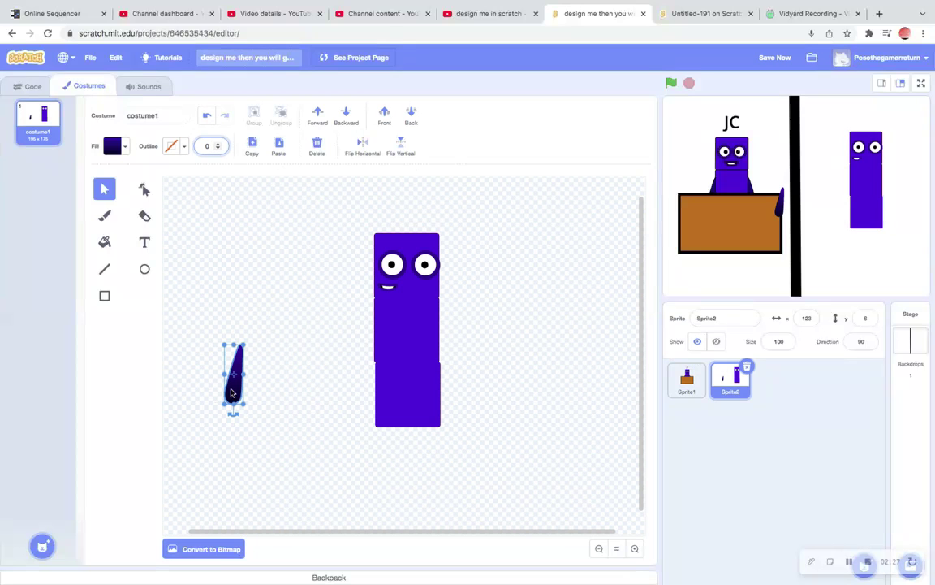
{"action": "left_click_drag", "start_coordinate": [231, 393], "coordinate": [363, 382]}
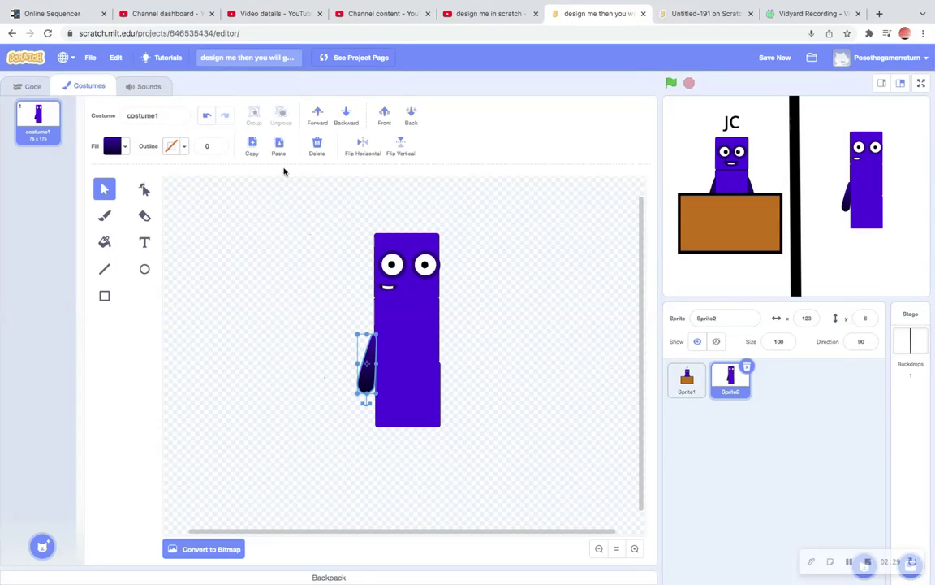
Step: Duplicate the arm, mirror the copy for the column's right side, and place both arms at matching heights
{"action": "left_click", "coordinate": [252, 146]}
{"action": "left_click", "coordinate": [278, 146]}
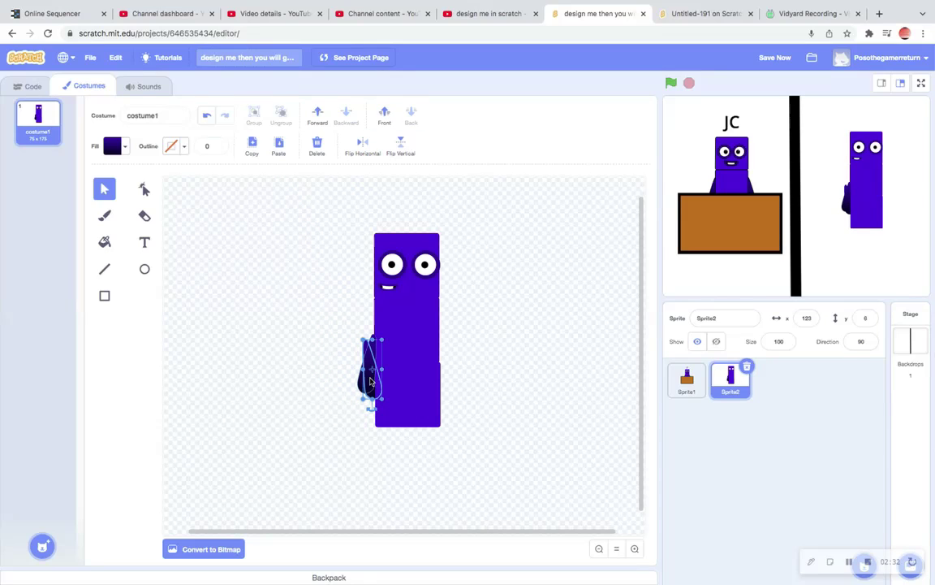
{"action": "left_click_drag", "start_coordinate": [370, 375], "coordinate": [444, 364]}
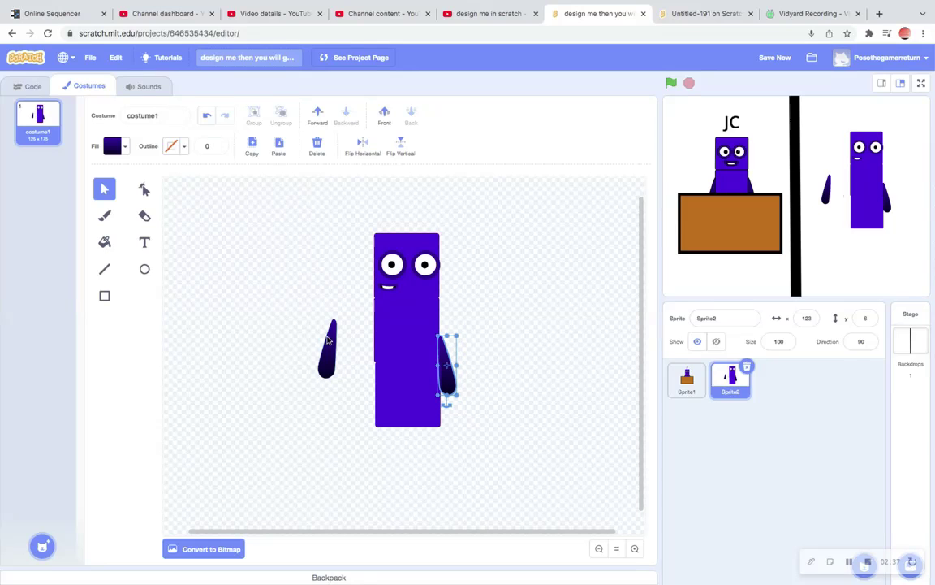
{"action": "left_click_drag", "start_coordinate": [329, 341], "coordinate": [367, 361]}
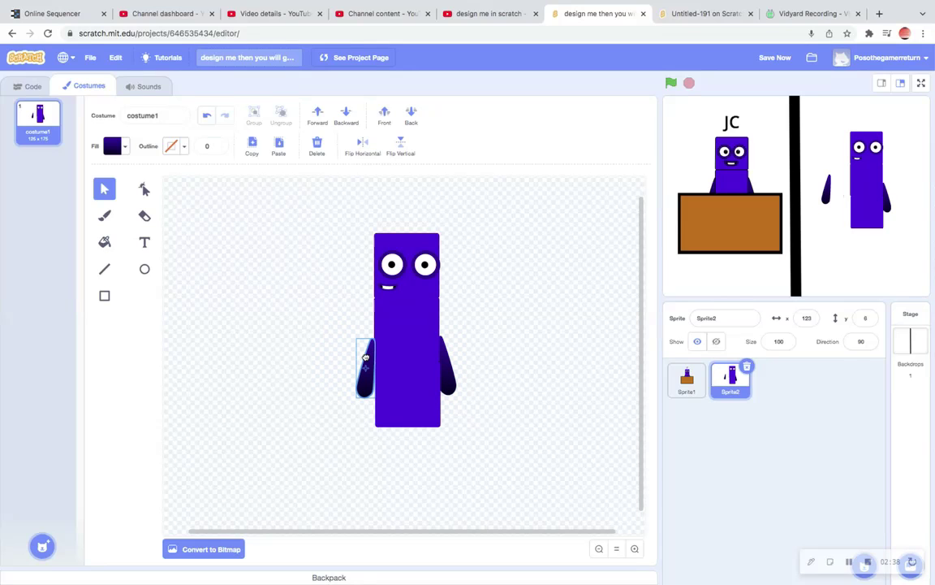
Step: Duplicate the arms as two legs, send them behind the body, and place them side by side under the purple column
{"action": "left_click", "coordinate": [686, 395]}
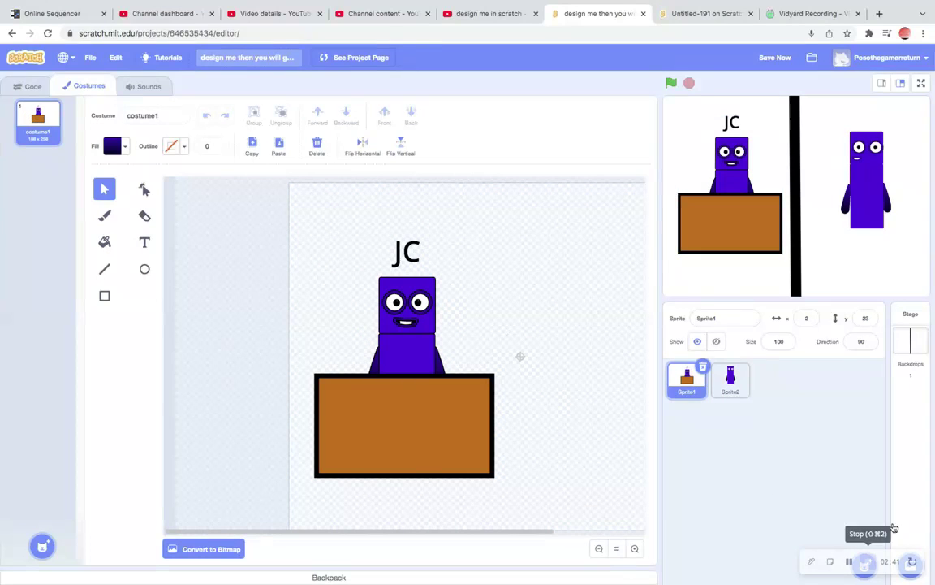
{"action": "left_click", "coordinate": [730, 378]}
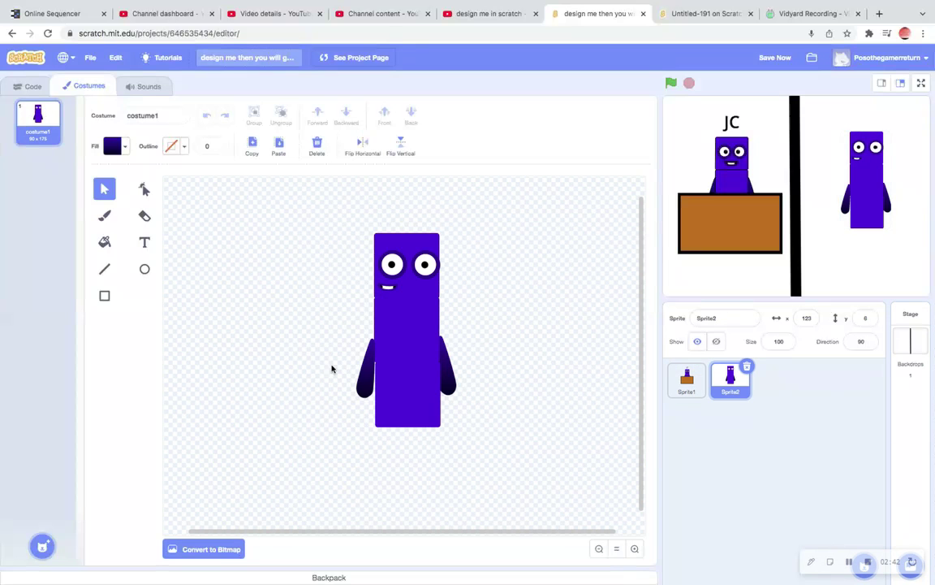
{"action": "left_click", "coordinate": [364, 379]}
{"action": "left_click", "coordinate": [252, 148]}
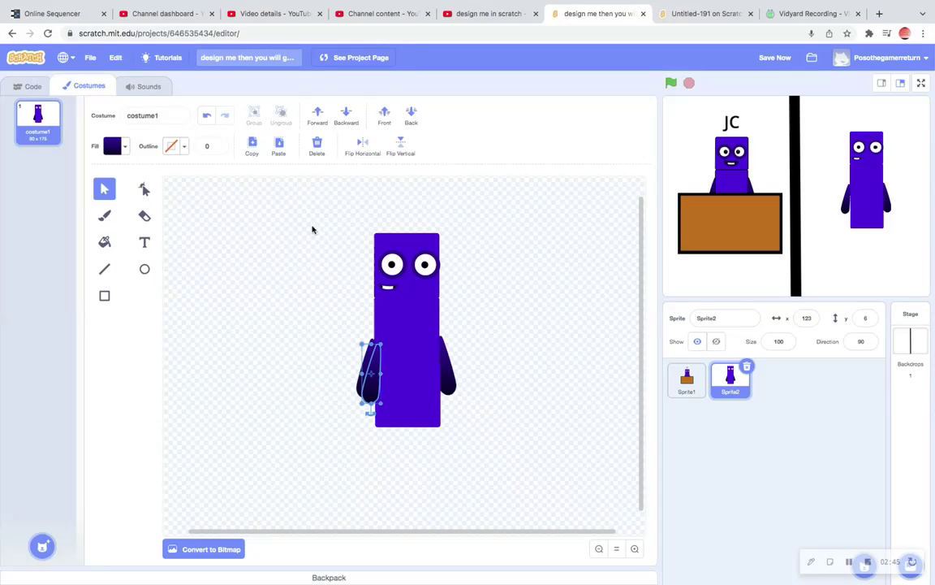
{"action": "key", "text": "ctrl+v"}
{"action": "left_click_drag", "start_coordinate": [369, 377], "coordinate": [422, 447]}
{"action": "left_click", "coordinate": [411, 116]}
{"action": "left_click", "coordinate": [317, 116]}
{"action": "left_click", "coordinate": [410, 117]}
{"action": "left_click_drag", "start_coordinate": [362, 441], "coordinate": [389, 455]}
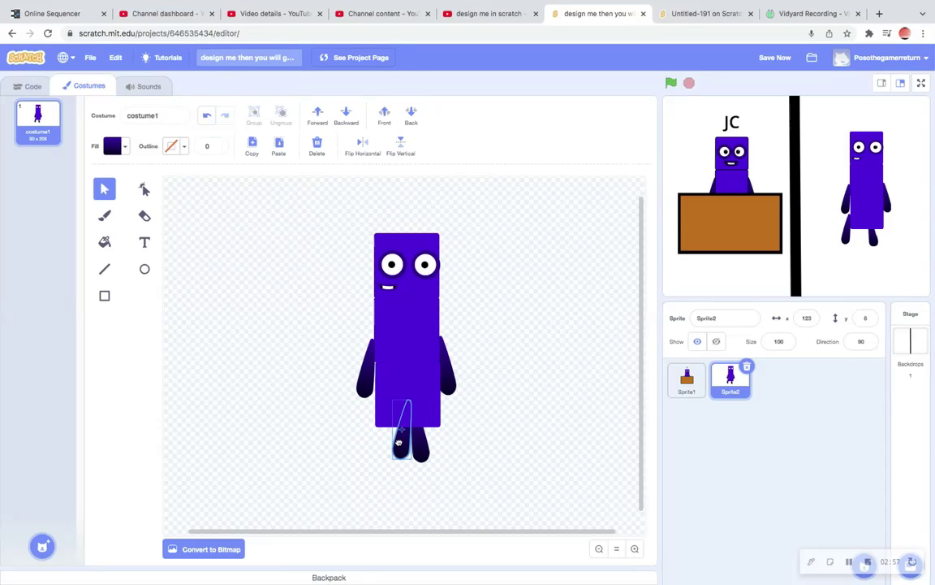
{"action": "left_click", "coordinate": [512, 361]}
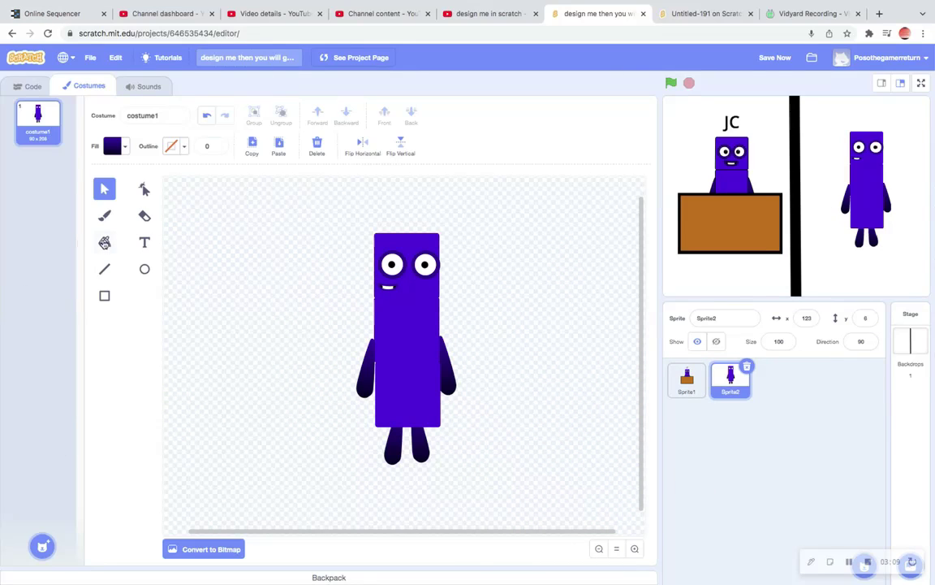
Step: Draw a small circle with the arms' dark purple gradient fill in the empty area left of the character
{"action": "left_click", "coordinate": [104, 242]}
{"action": "left_click", "coordinate": [144, 269]}
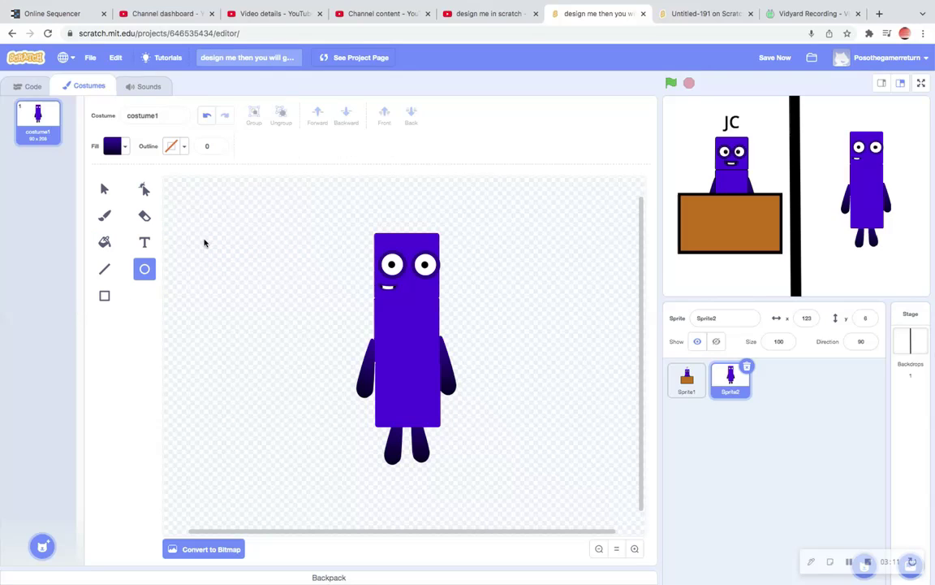
{"action": "left_click_drag", "start_coordinate": [188, 233], "coordinate": [206, 251]}
Step: Add the text "JC" in black with the 日本語 font above the head, enlarge it, and centre it over the column
{"action": "left_click", "coordinate": [144, 242]}
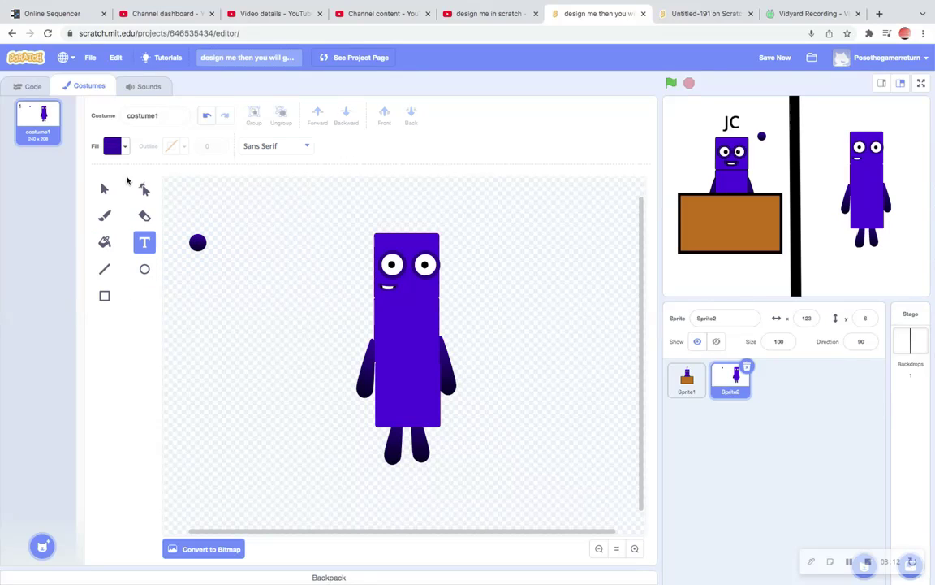
{"action": "left_click", "coordinate": [109, 152]}
{"action": "left_click_drag", "start_coordinate": [143, 254], "coordinate": [43, 245]}
{"action": "left_click", "coordinate": [251, 149]}
{"action": "left_click", "coordinate": [244, 148]}
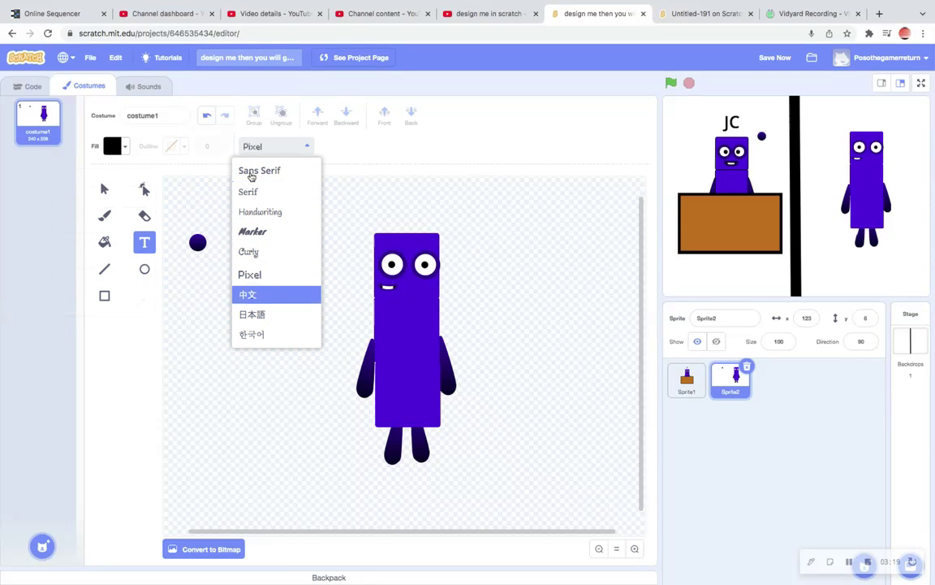
{"action": "left_click", "coordinate": [250, 314]}
{"action": "left_click", "coordinate": [402, 207]}
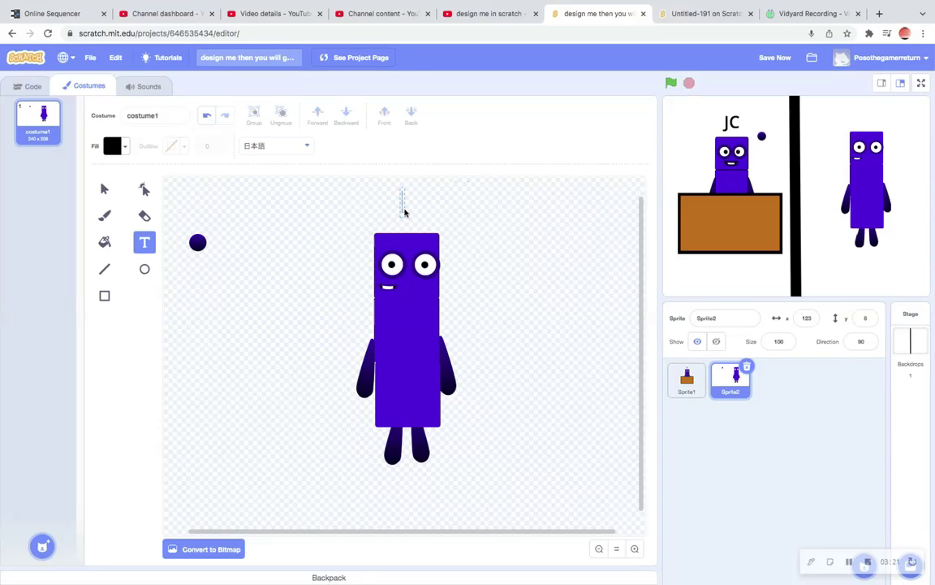
{"action": "type", "text": "JC"}
{"action": "left_click", "coordinate": [108, 192]}
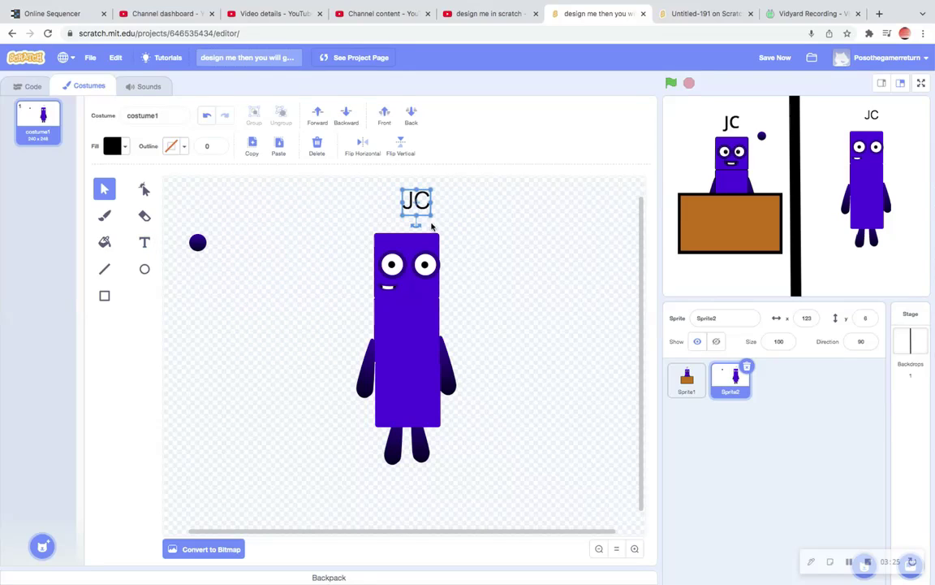
{"action": "left_click_drag", "start_coordinate": [430, 205], "coordinate": [382, 181]}
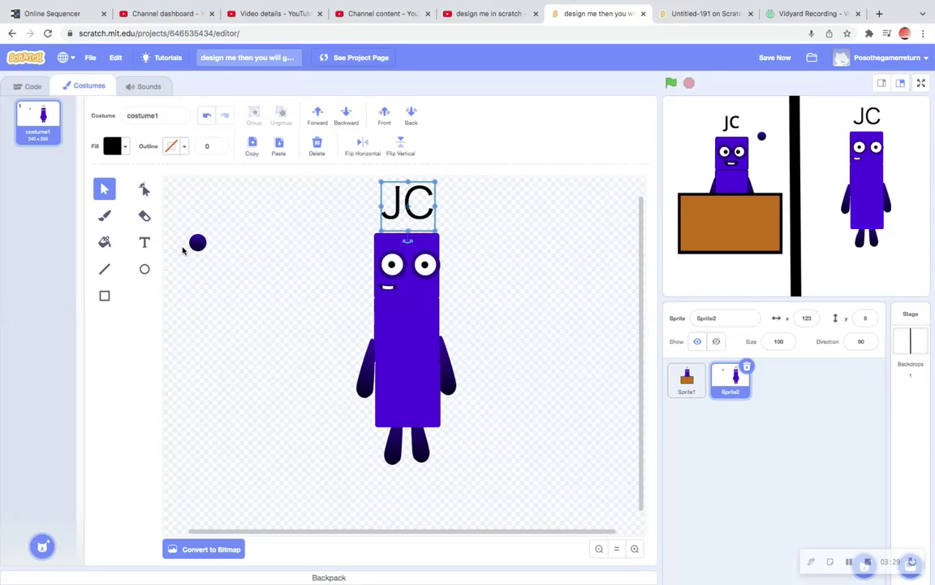
Step: Pick up the small circle's purple-to-black fill, make it a horizontal gradient, and fill the "JC" text with it
{"action": "left_click", "coordinate": [258, 193]}
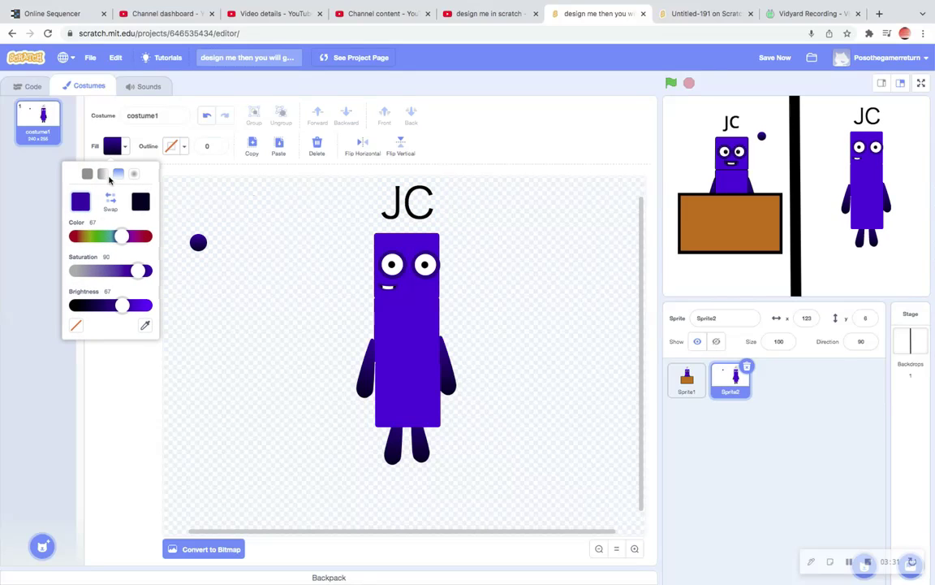
{"action": "left_click", "coordinate": [209, 226]}
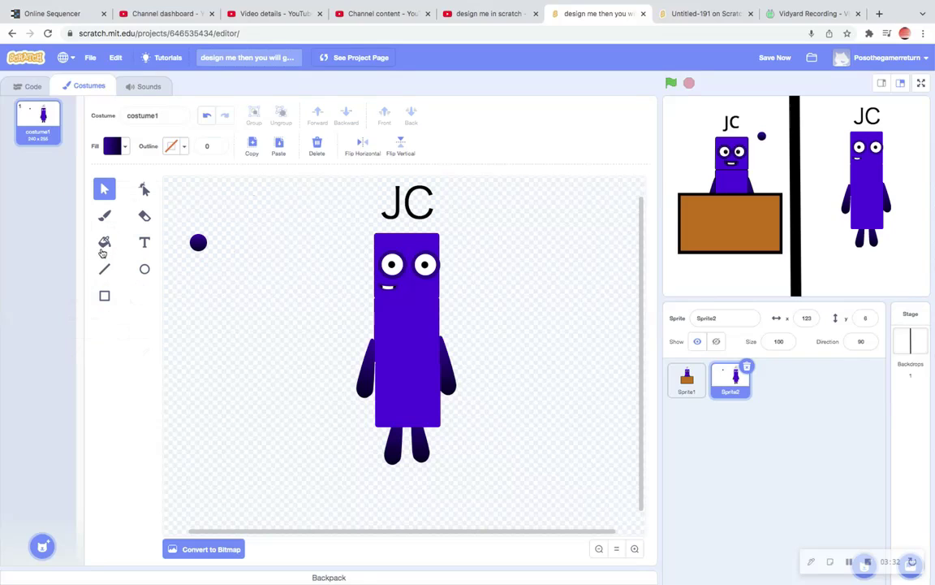
{"action": "left_click", "coordinate": [104, 242]}
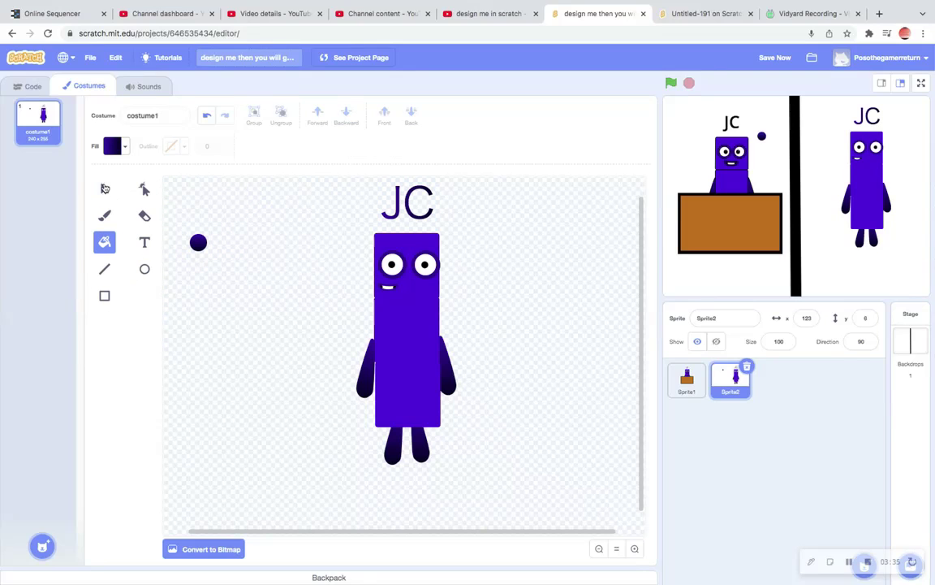
{"action": "left_click", "coordinate": [100, 189]}
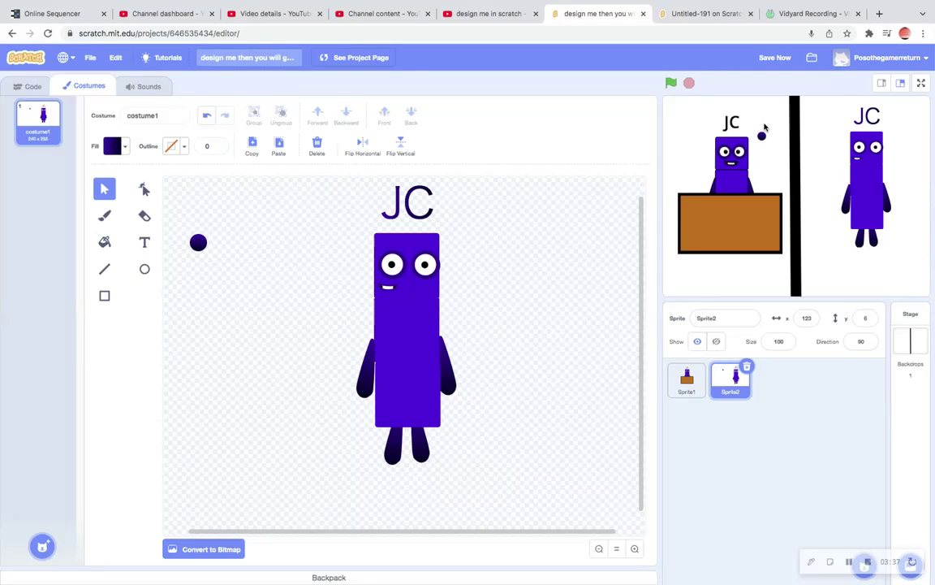
Step: Lower Sprite2 on the stage to y -2 and delete the small circle from its costume
{"action": "left_click_drag", "start_coordinate": [877, 197], "coordinate": [877, 201]}
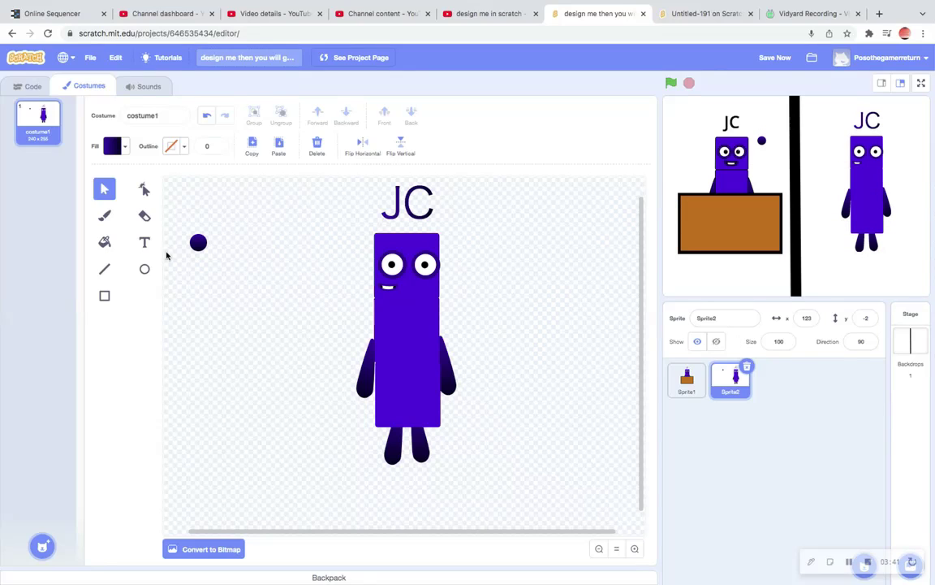
{"action": "left_click", "coordinate": [201, 242]}
{"action": "key", "text": "Delete"}
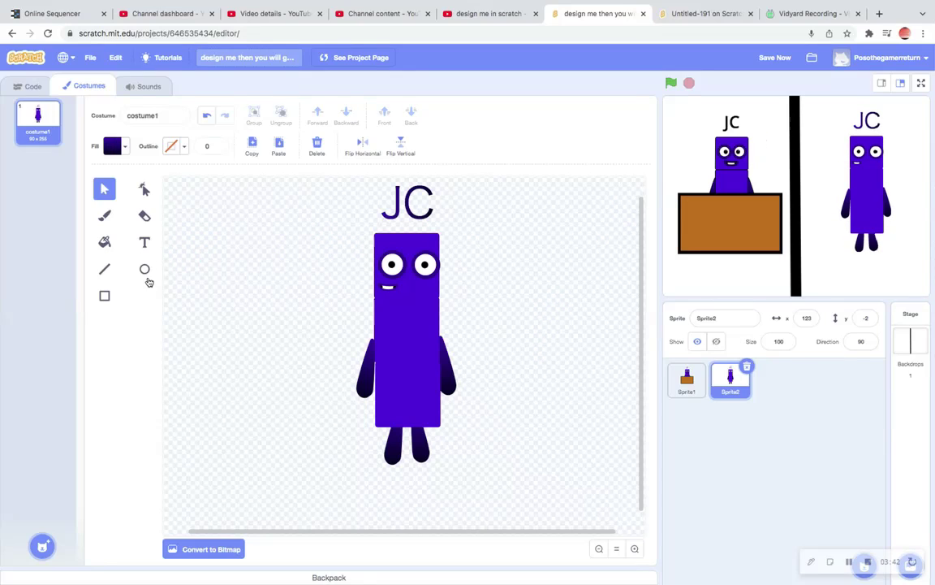
Step: Draw a wide, flat shadow ellipse beneath the feet with a radial gradient from black (brightness 0) to transparent and no outline
{"action": "left_click", "coordinate": [145, 269]}
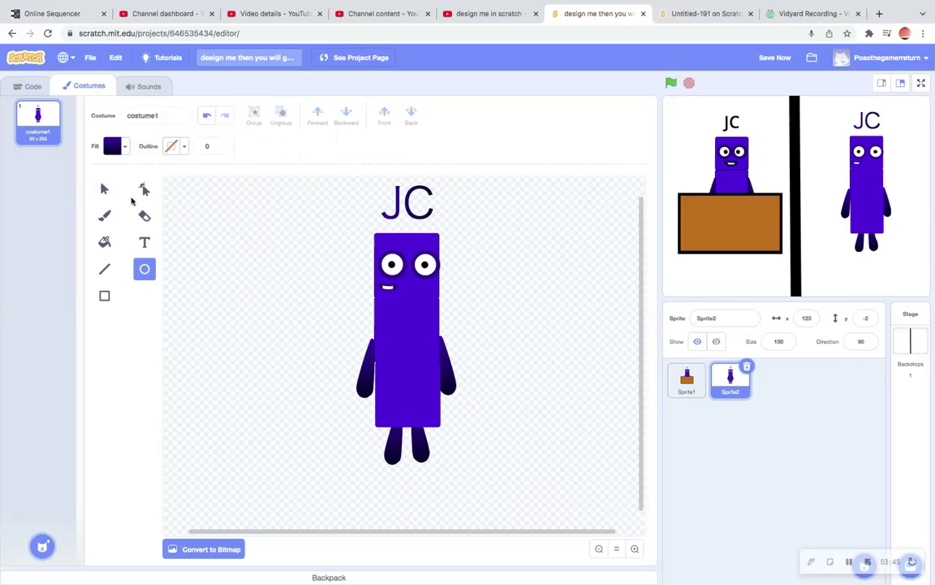
{"action": "left_click", "coordinate": [110, 145]}
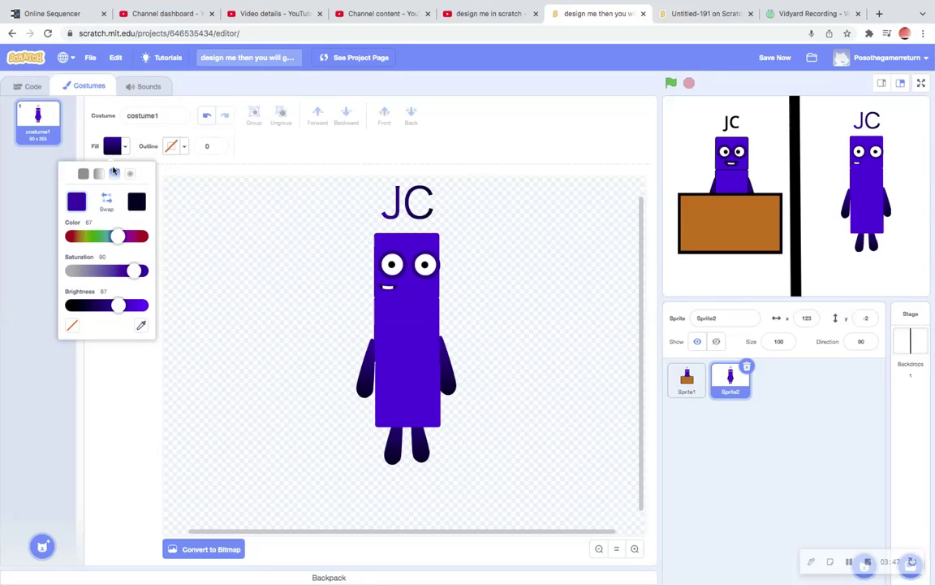
{"action": "left_click", "coordinate": [82, 176]}
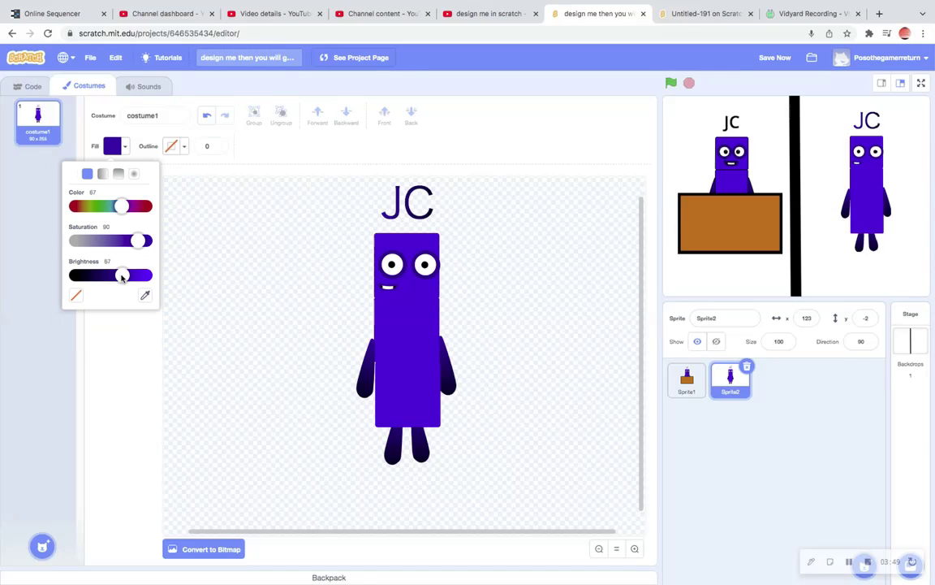
{"action": "left_click", "coordinate": [101, 325]}
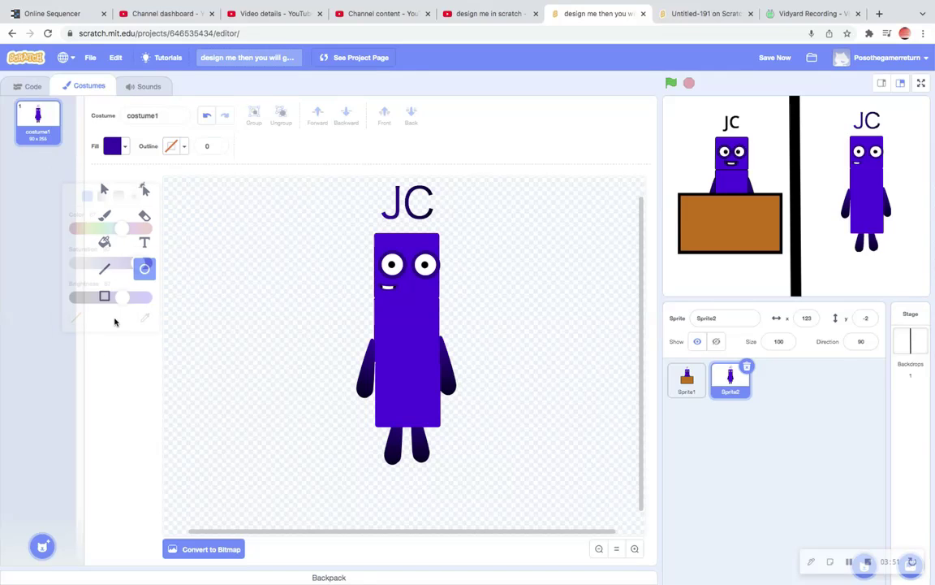
{"action": "left_click", "coordinate": [111, 149]}
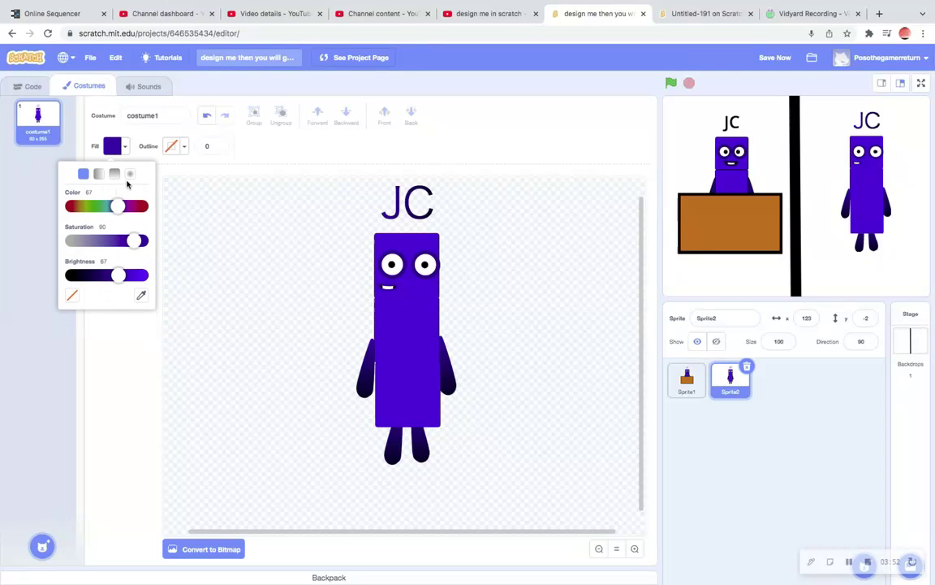
{"action": "left_click", "coordinate": [134, 173]}
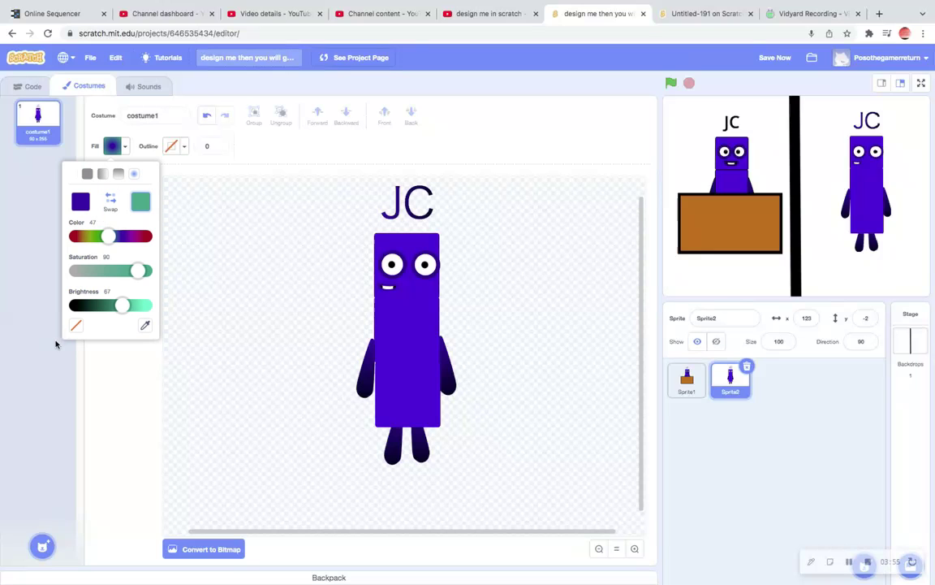
{"action": "left_click", "coordinate": [76, 324]}
{"action": "left_click", "coordinate": [86, 207]}
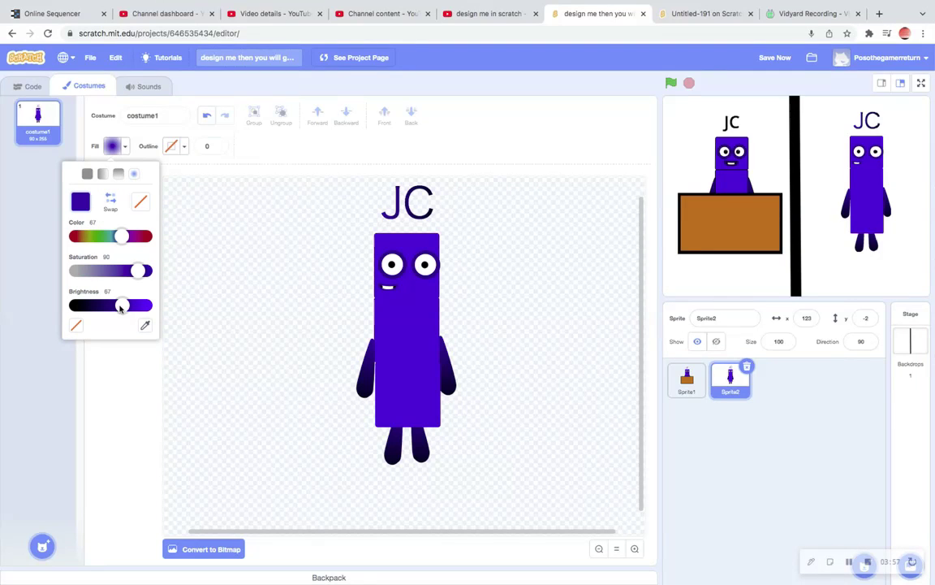
{"action": "left_click_drag", "start_coordinate": [120, 307], "coordinate": [34, 307]}
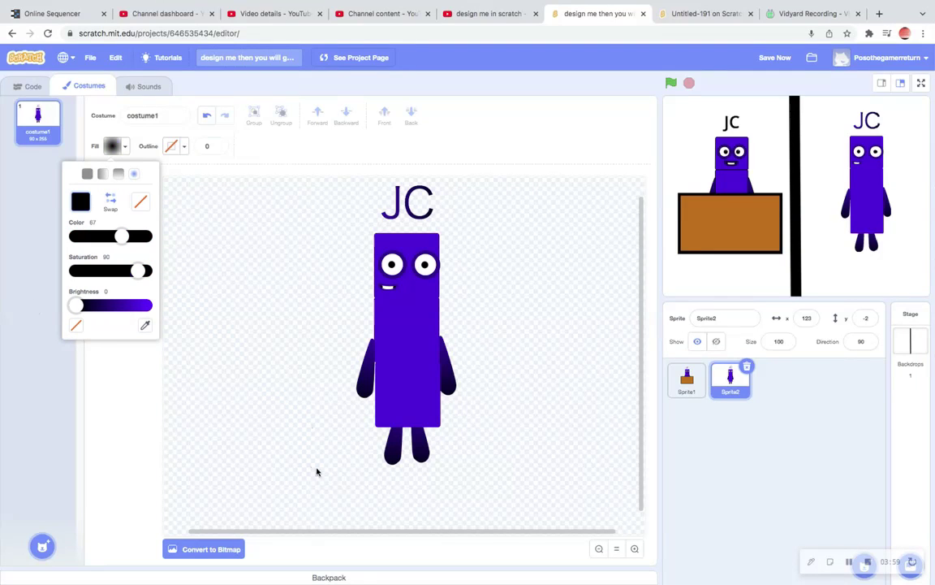
{"action": "left_click_drag", "start_coordinate": [317, 469], "coordinate": [515, 494]}
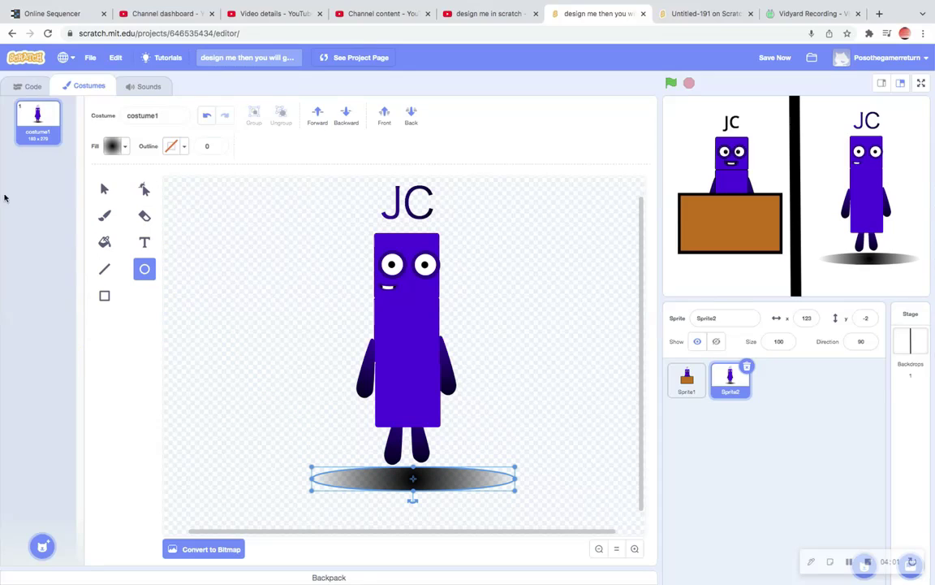
Step: Send the shadow ellipse behind the character and raise it so the feet stand on it
{"action": "left_click", "coordinate": [104, 188]}
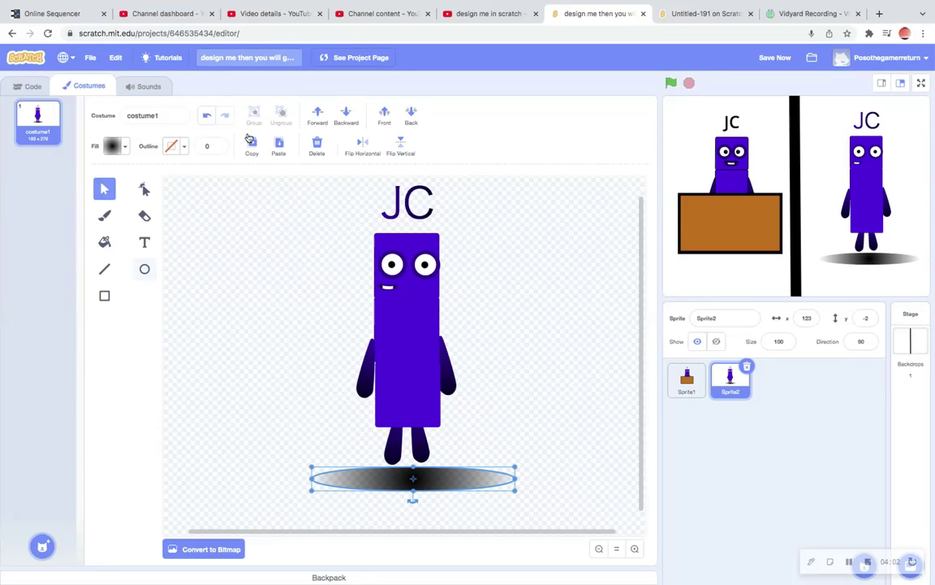
{"action": "left_click", "coordinate": [411, 115]}
{"action": "left_click_drag", "start_coordinate": [401, 468], "coordinate": [398, 451]}
{"action": "left_click", "coordinate": [544, 362]}
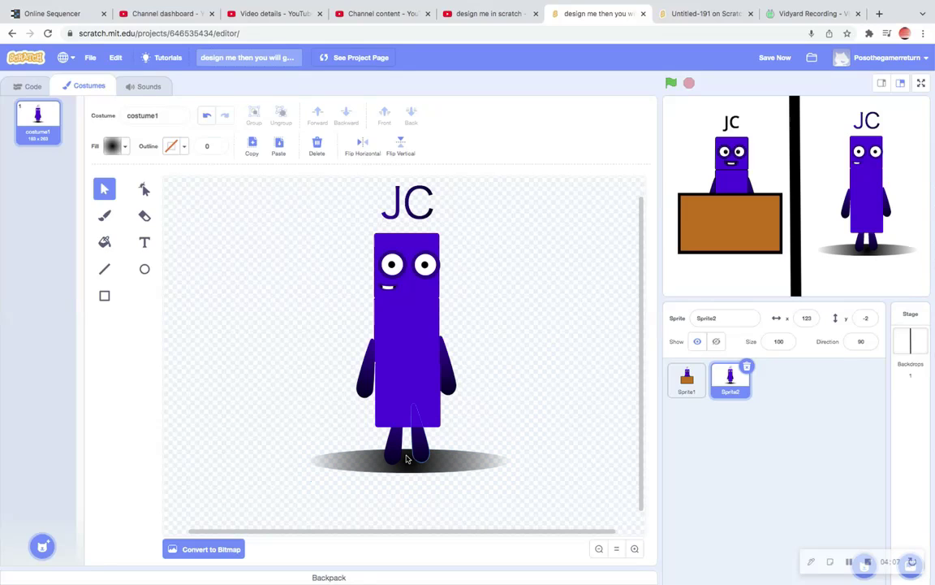
Step: Narrow the shadow ellipse from both ends so it is centred under the feet and spans about the width of the arms
{"action": "left_click", "coordinate": [382, 471]}
{"action": "left_click_drag", "start_coordinate": [307, 460], "coordinate": [353, 461]}
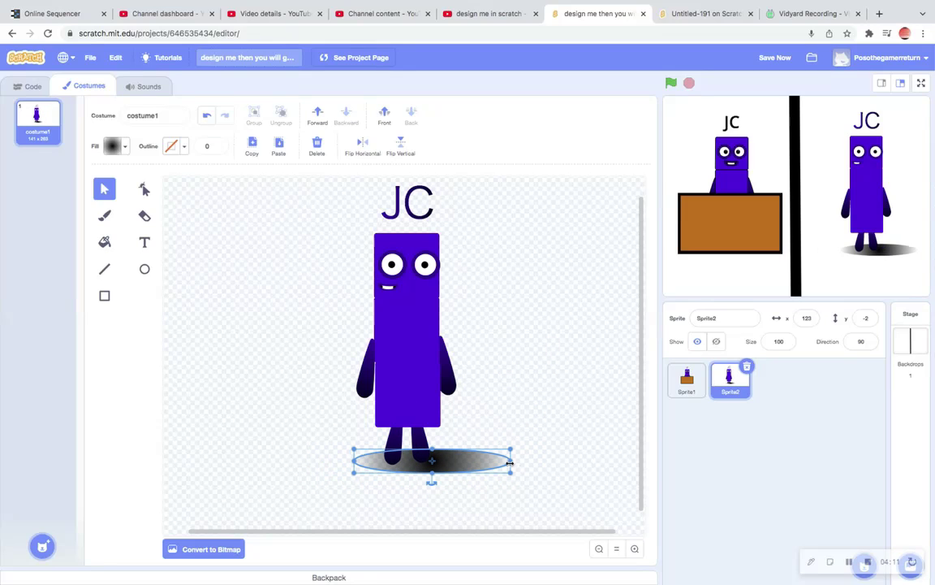
{"action": "left_click_drag", "start_coordinate": [509, 461], "coordinate": [465, 463]}
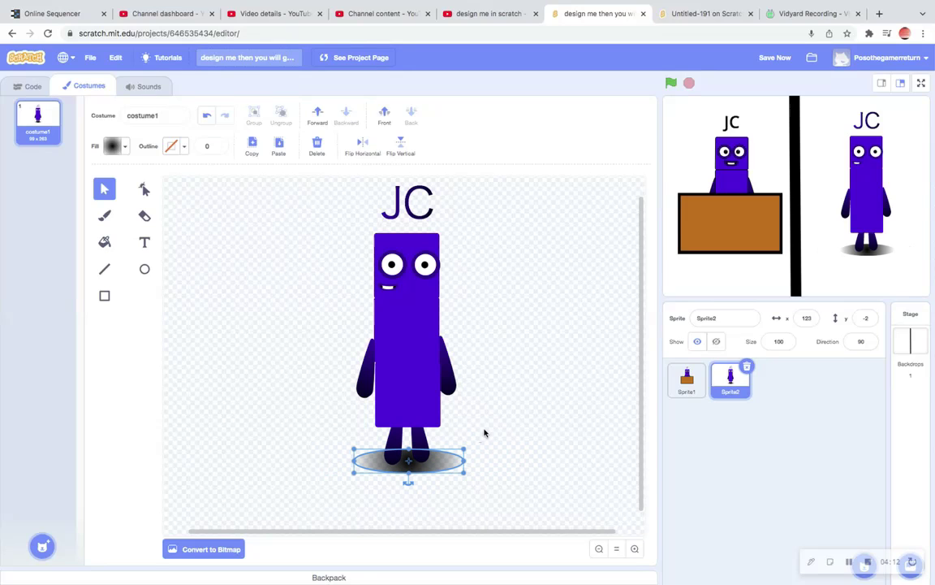
{"action": "left_click", "coordinate": [484, 432]}
Step: Save the project and check both JC characters in the full-screen stage view before returning to the editor
{"action": "left_click", "coordinate": [768, 58]}
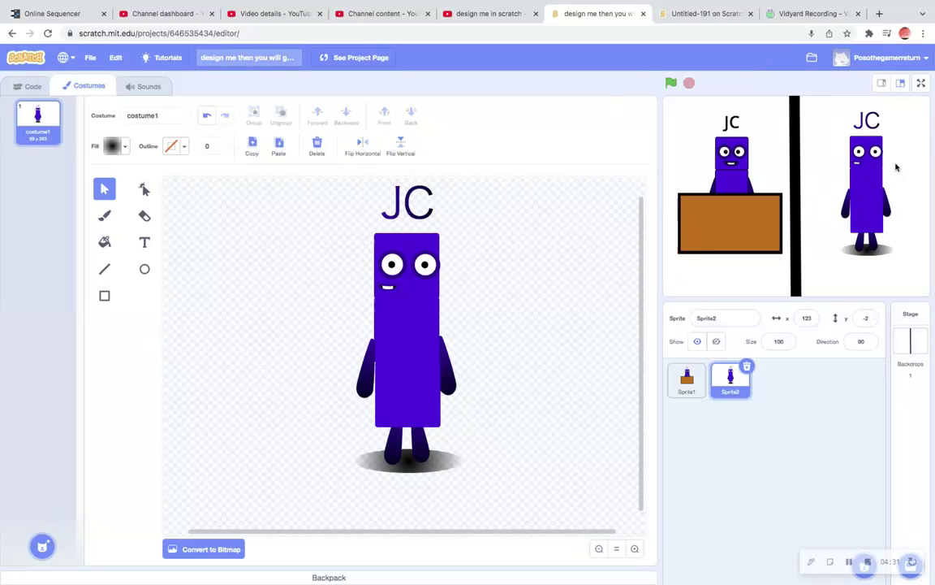
{"action": "left_click", "coordinate": [921, 83]}
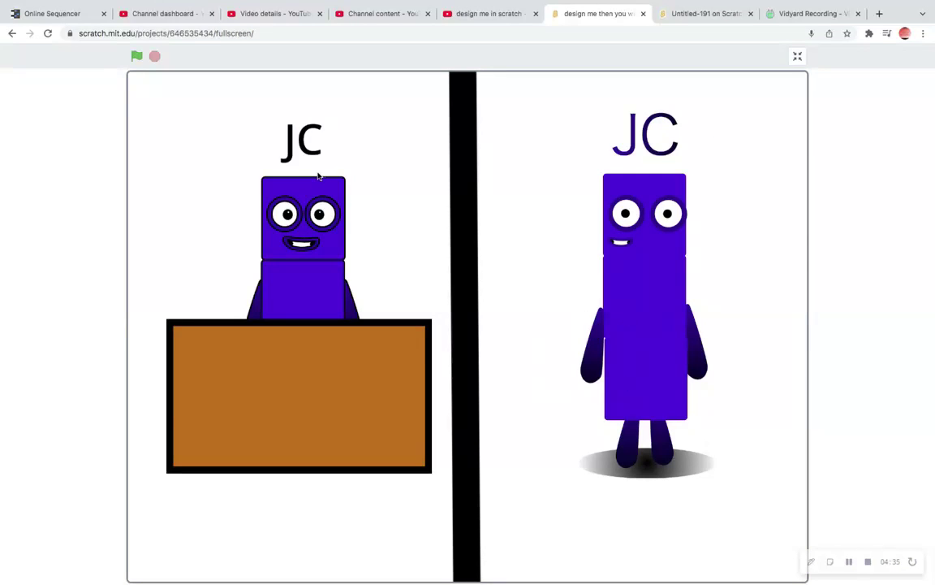
{"action": "left_click", "coordinate": [798, 56]}
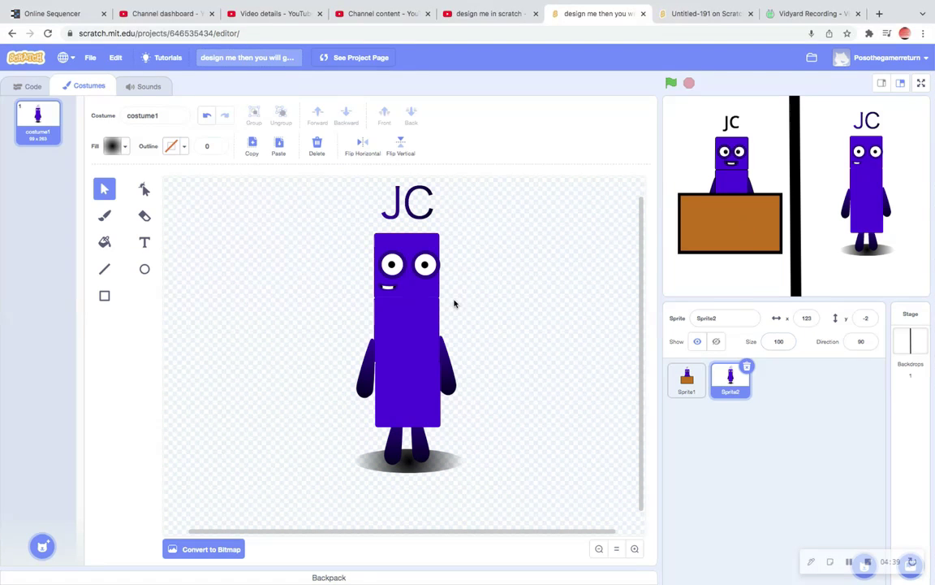